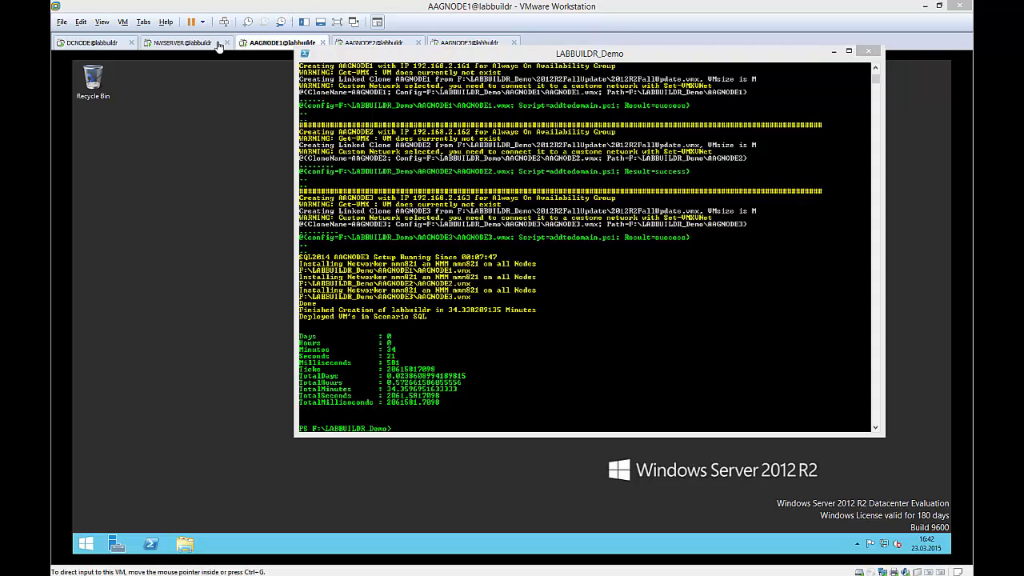
Step: Launch SQL Server 2014 Management Studio on AAGNODE1 and connect to the AAGNODE1\MSSQLLABBUILDR instance with Windows Authentication
click(215, 316)
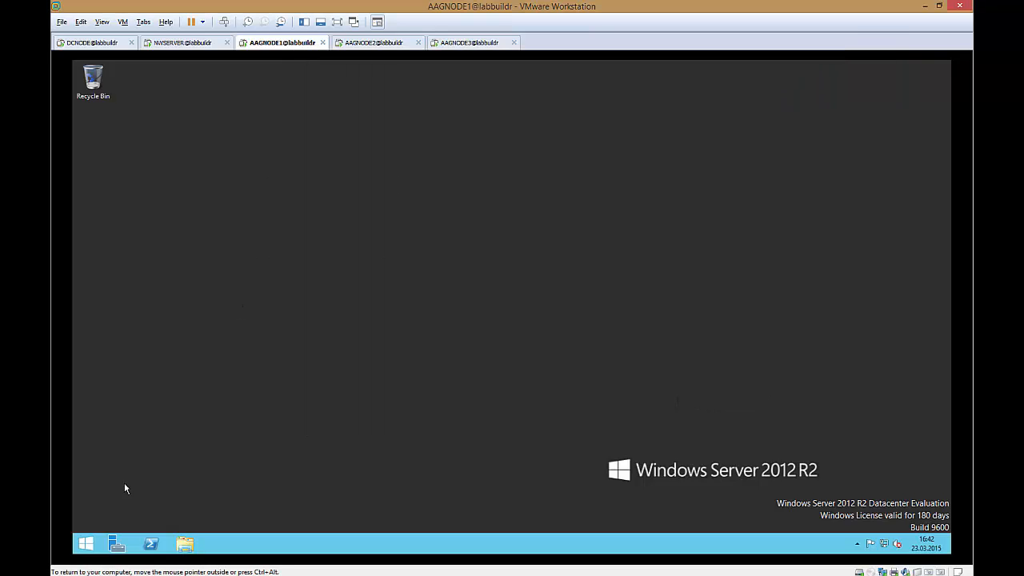
click(91, 542)
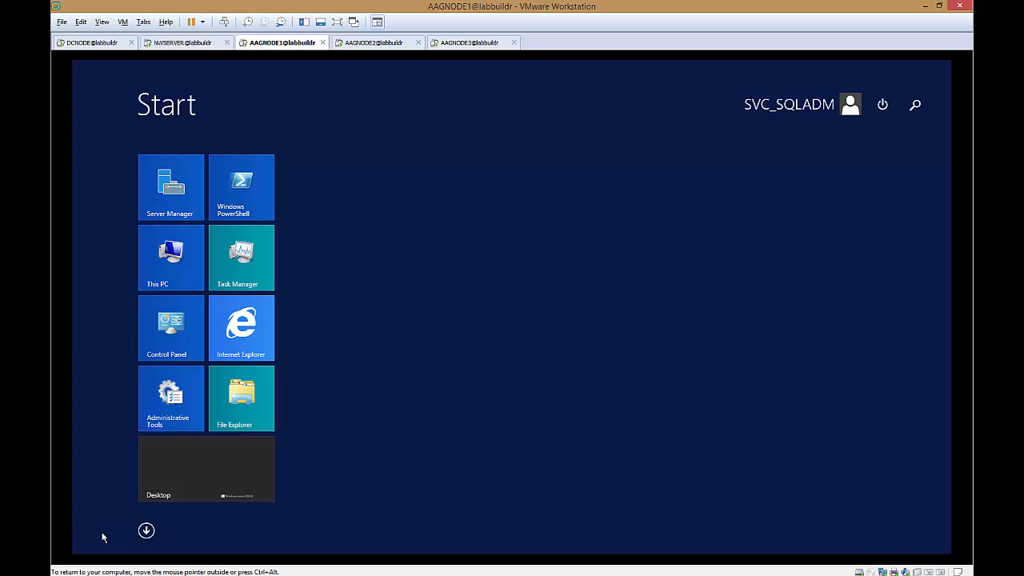
click(146, 531)
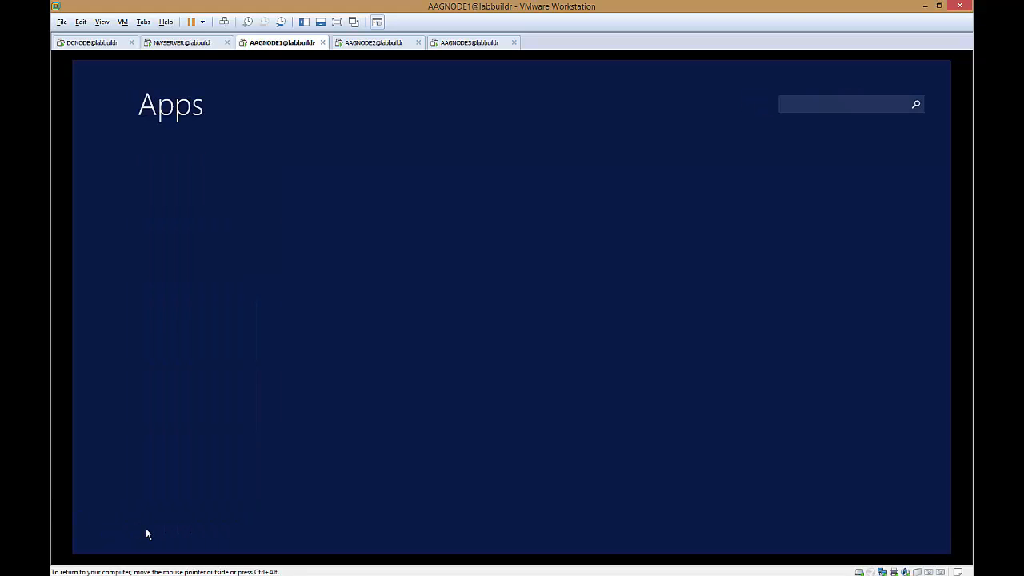
scroll(537, 372, down, 5)
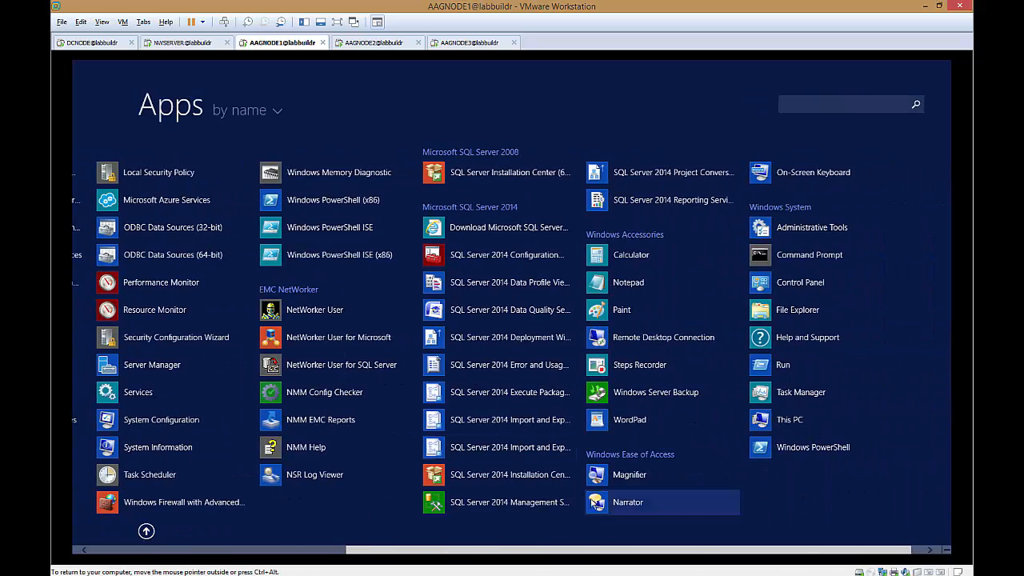
click(541, 505)
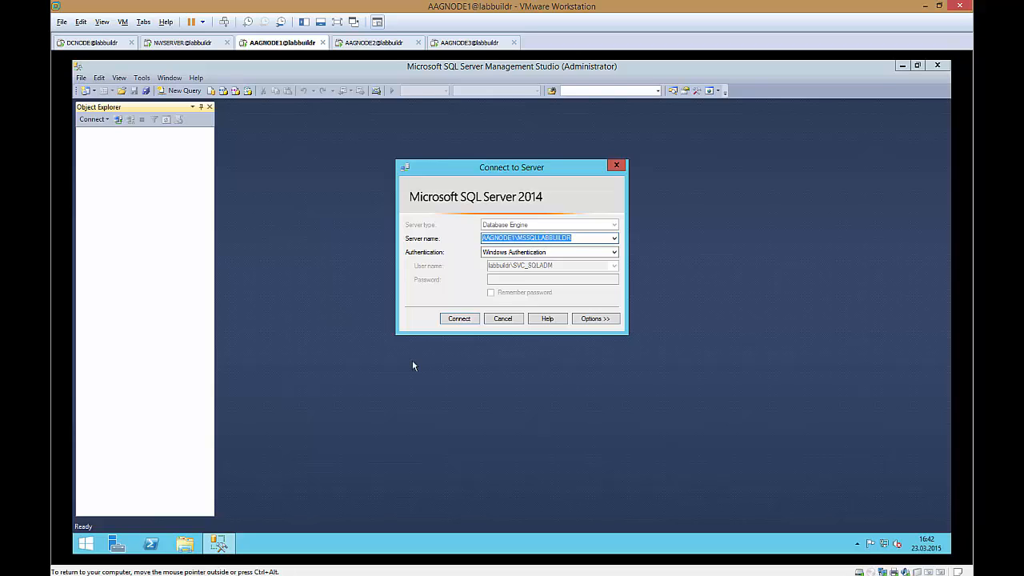
click(458, 319)
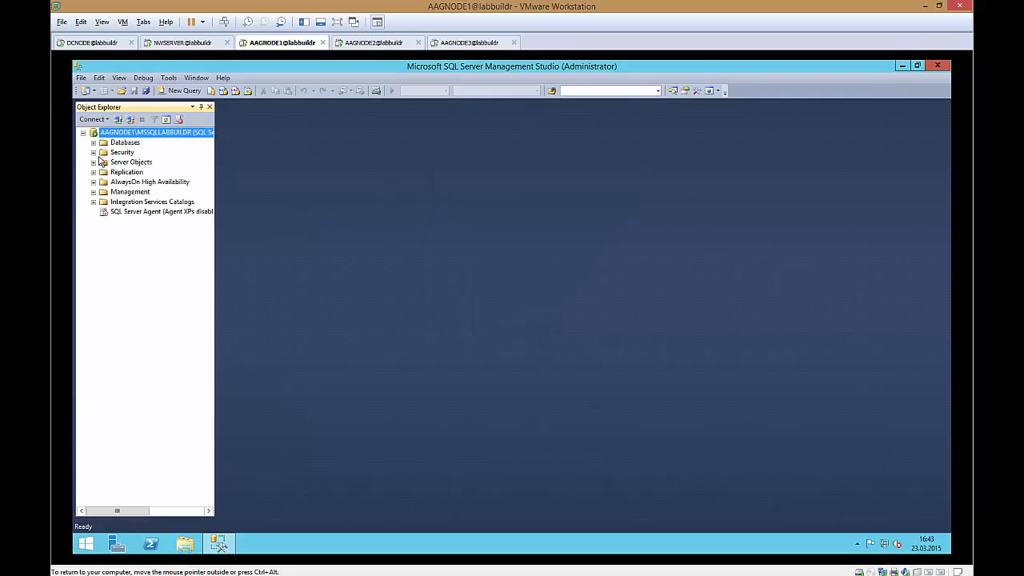
Step: Expand the AdventureWorks2012 database and the labbuildrAAG availability group's replicas in Object Explorer to examine them
click(94, 143)
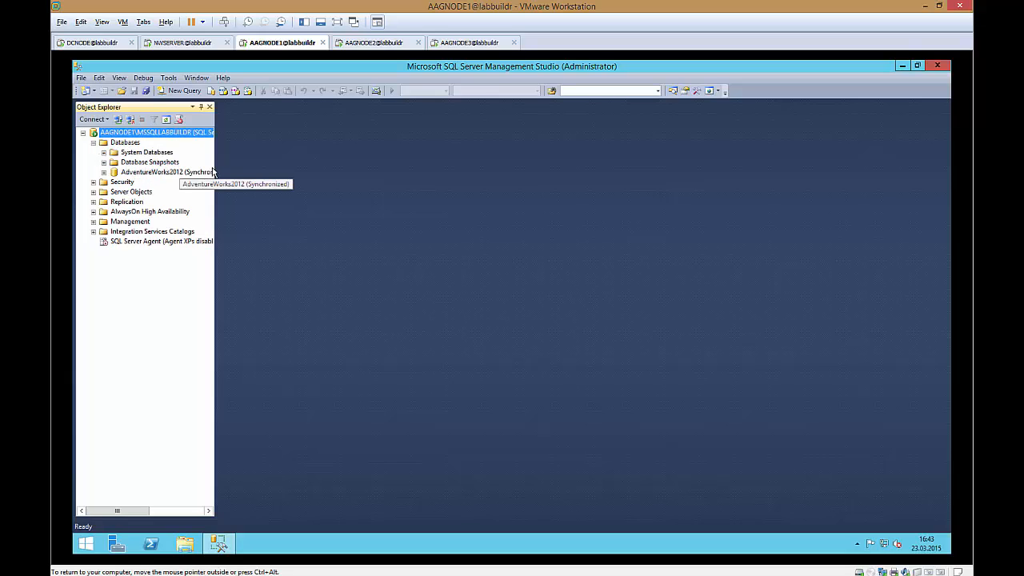
click(104, 173)
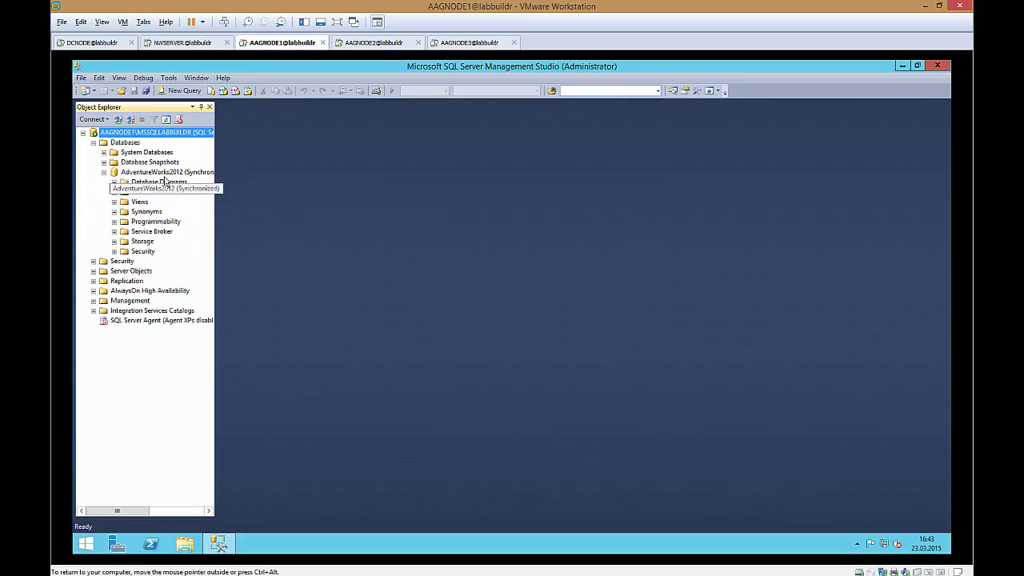
drag(215, 188, 340, 189)
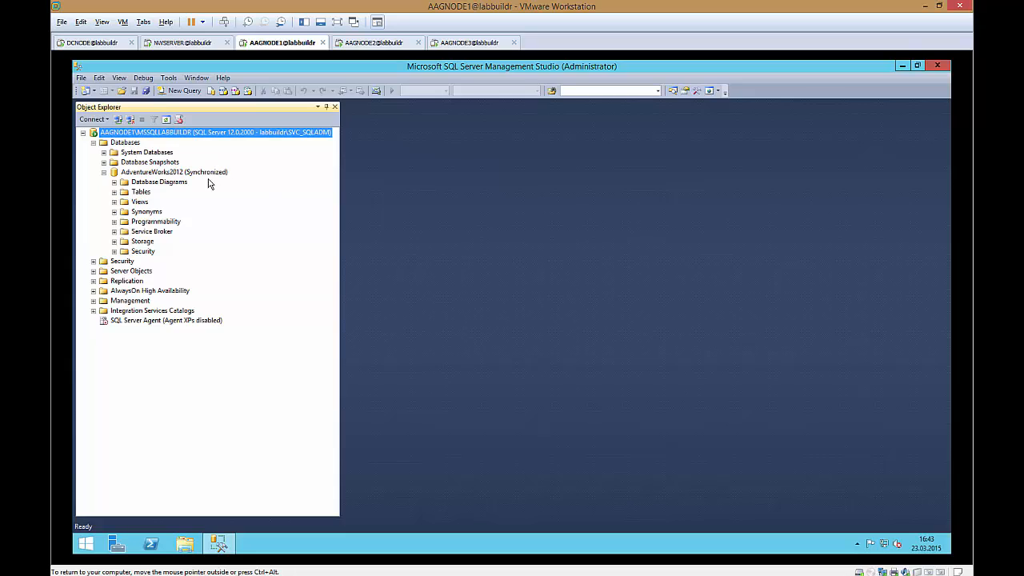
click(94, 291)
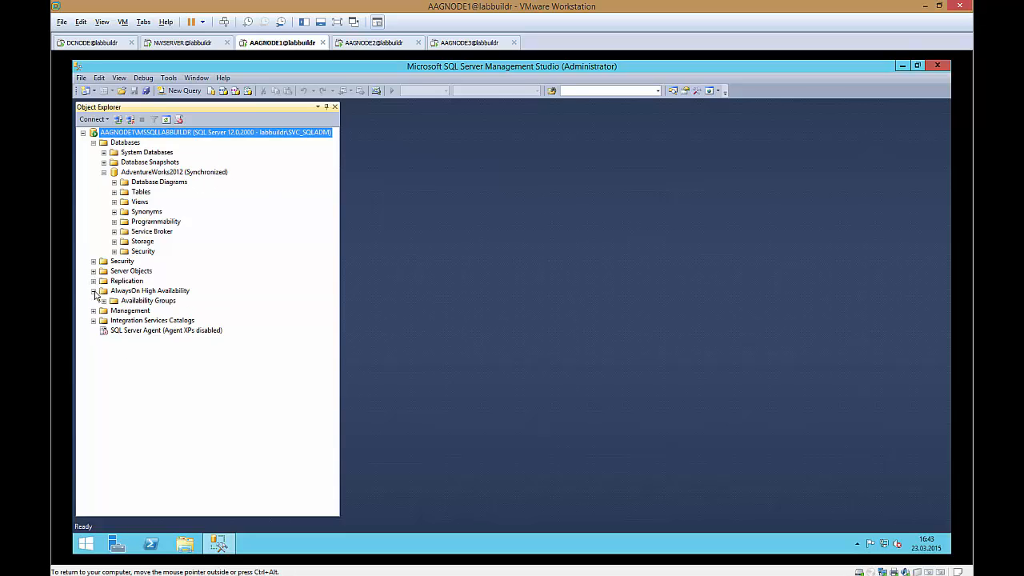
click(104, 302)
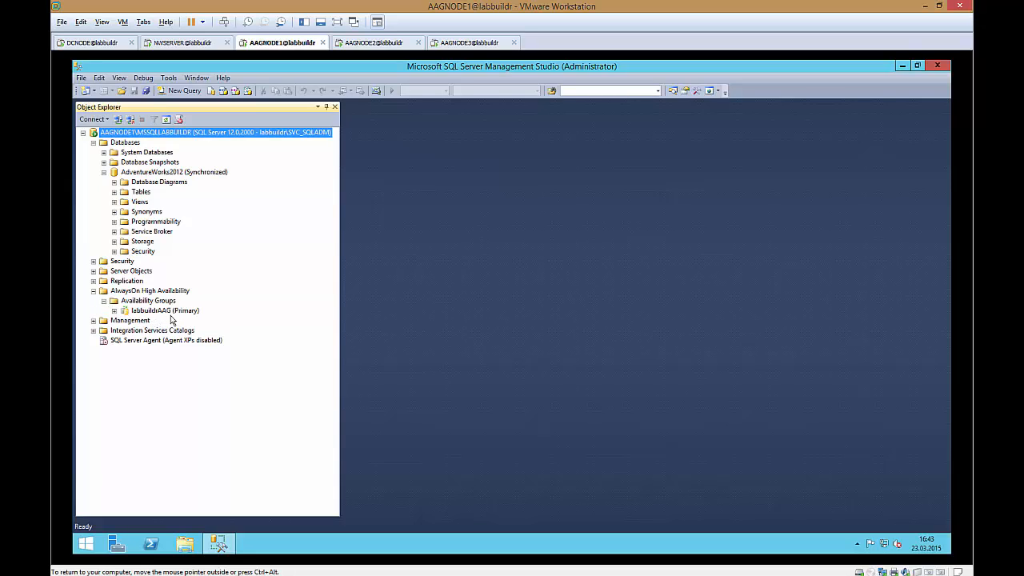
click(114, 311)
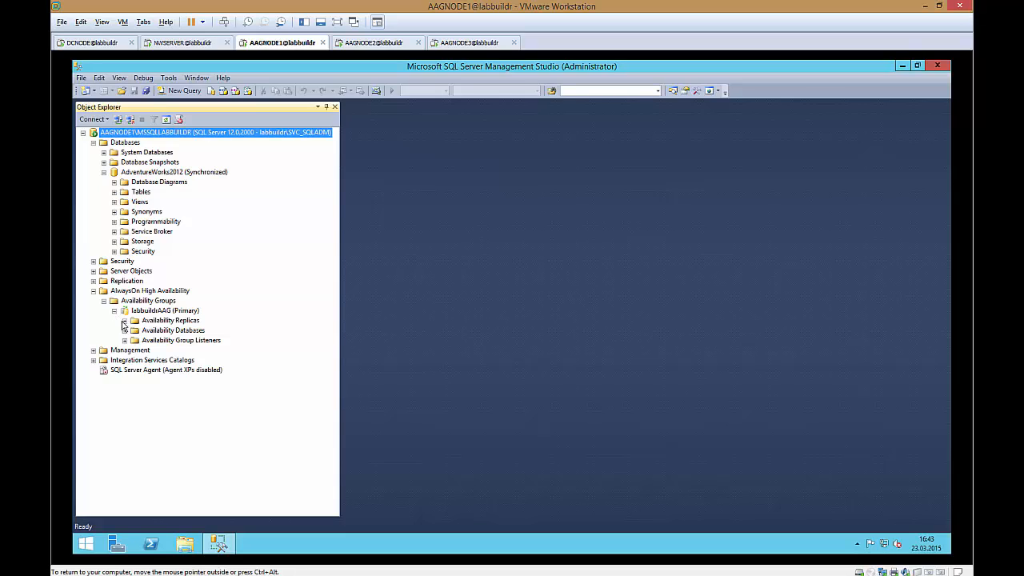
click(124, 321)
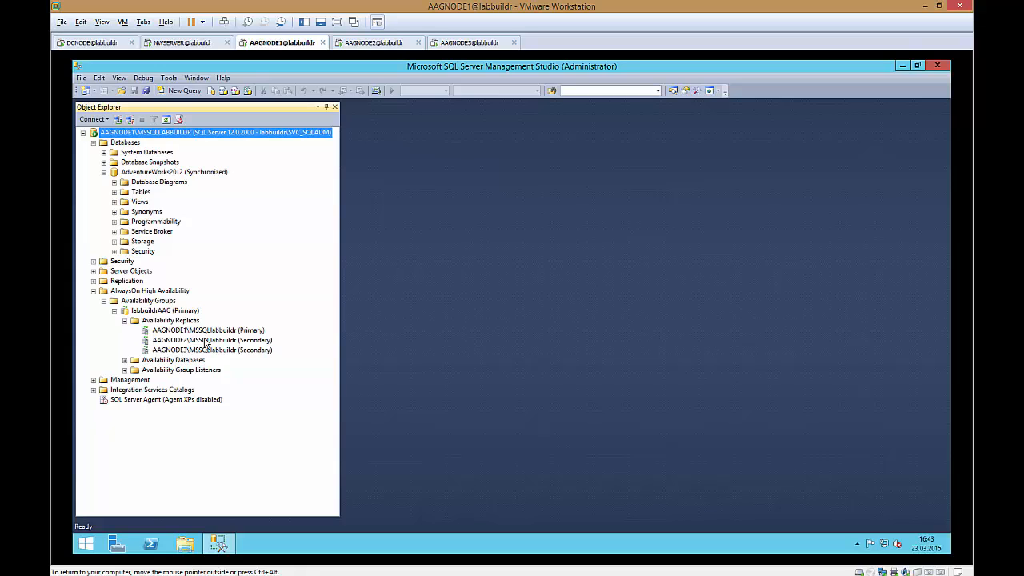
Step: Switch to the NWSERVER virtual machine and open a Windows PowerShell window
click(176, 43)
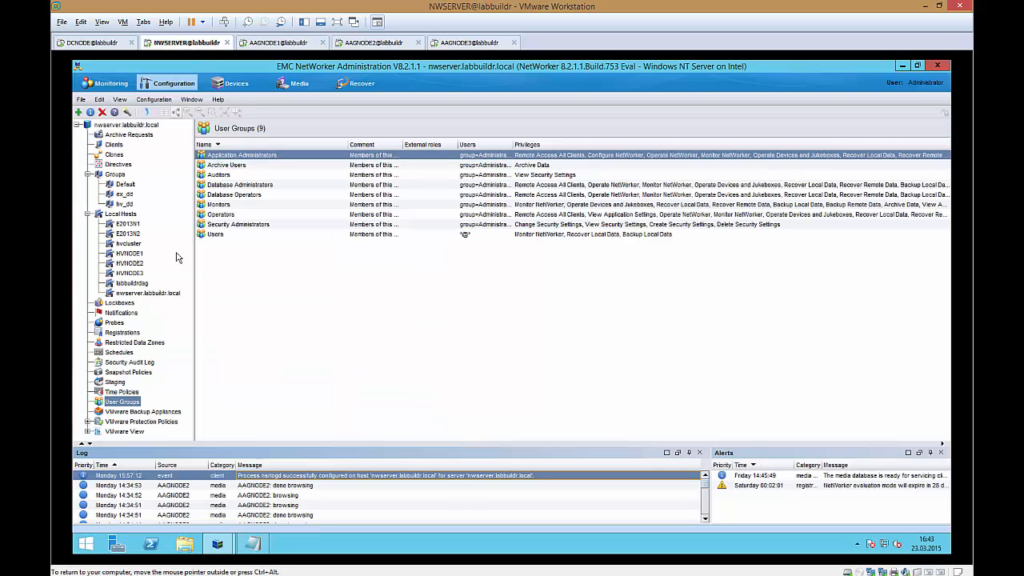
click(151, 544)
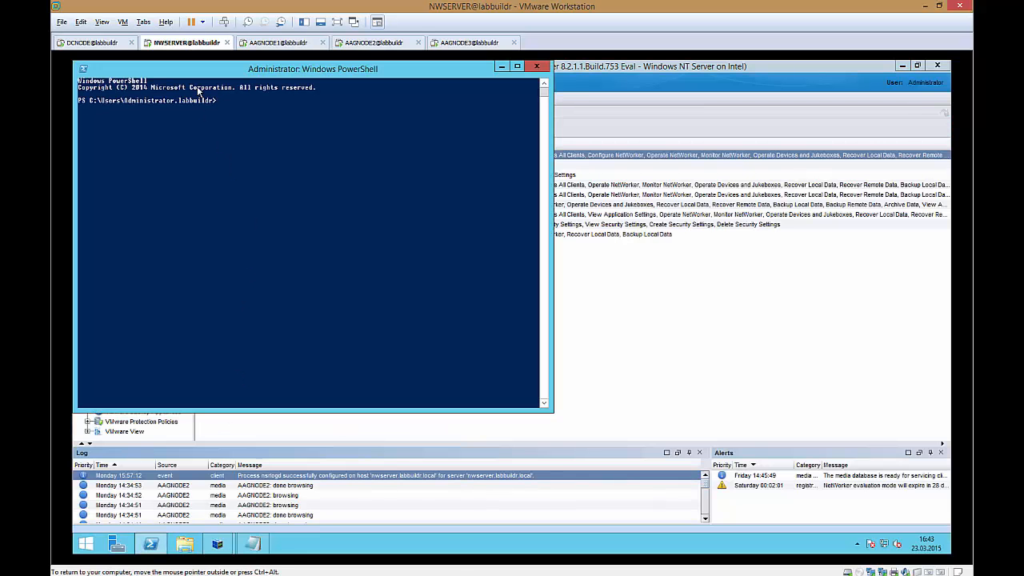
drag(196, 70, 215, 179)
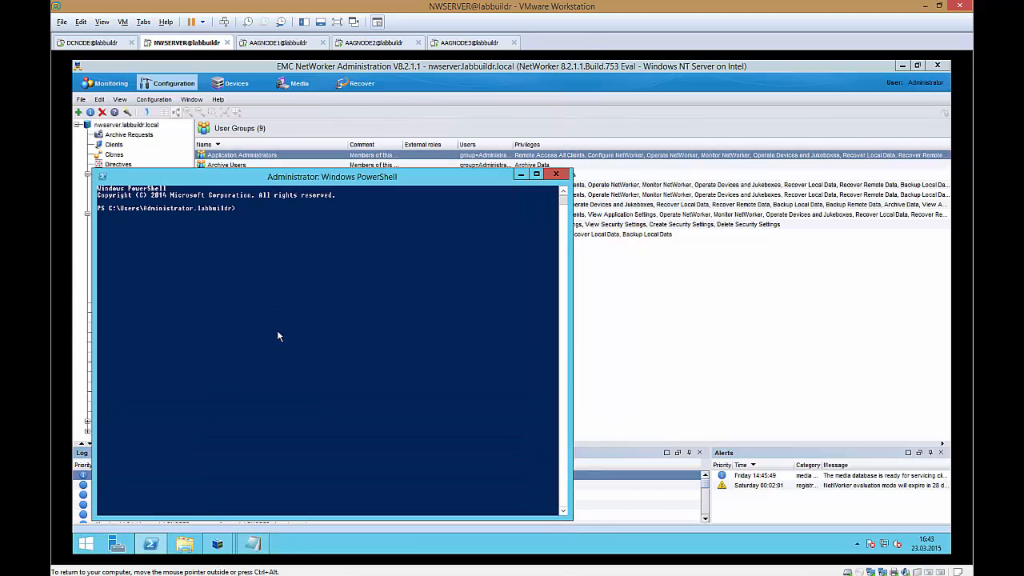
Step: Change the PowerShell working directory to C:\Scripts
text(cd c:\scr)
key(Tab)
key(Return)
Step: Enter the command .\add-nsruser.ps1 -BackupAdmin svc_sqladm -Hostprefix aag in PowerShell
text(.\a)
key(Tab)
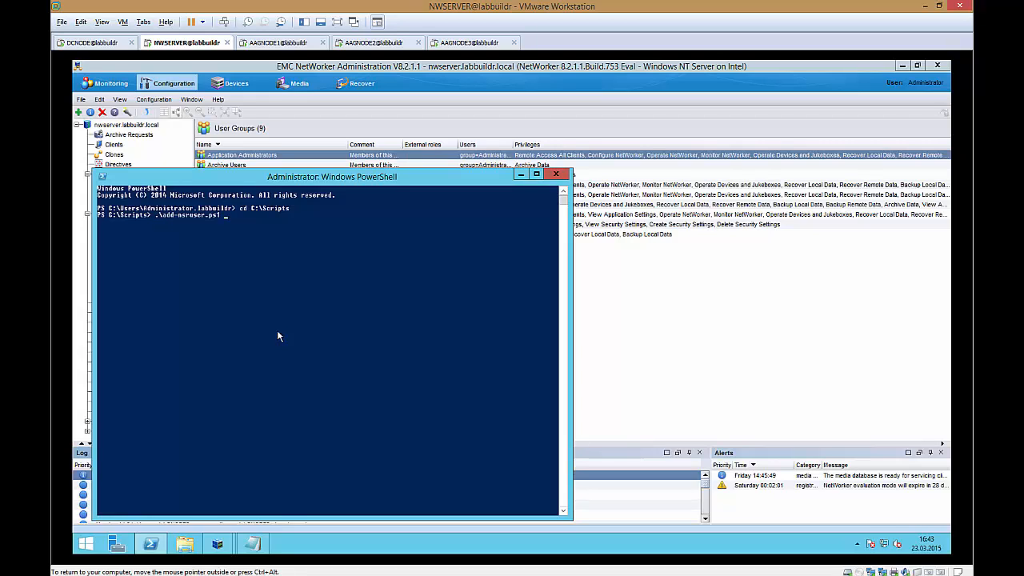
text(-B)
key(Tab)
text(svc_sqladm -h)
key(Tab)
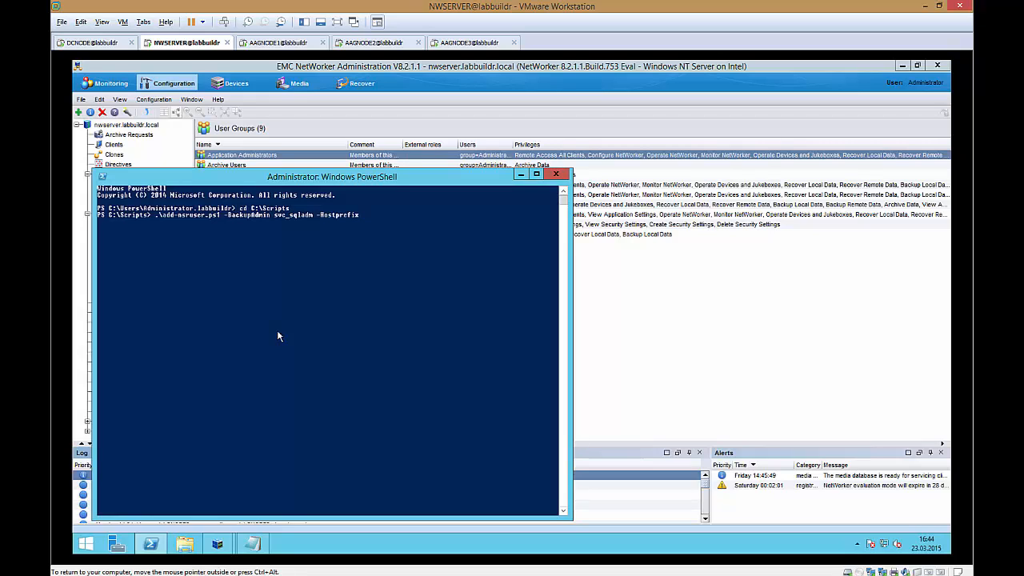
text(aag)
Step: Open the Application Administrators user group properties to review its users list, then close it
double_click(389, 154)
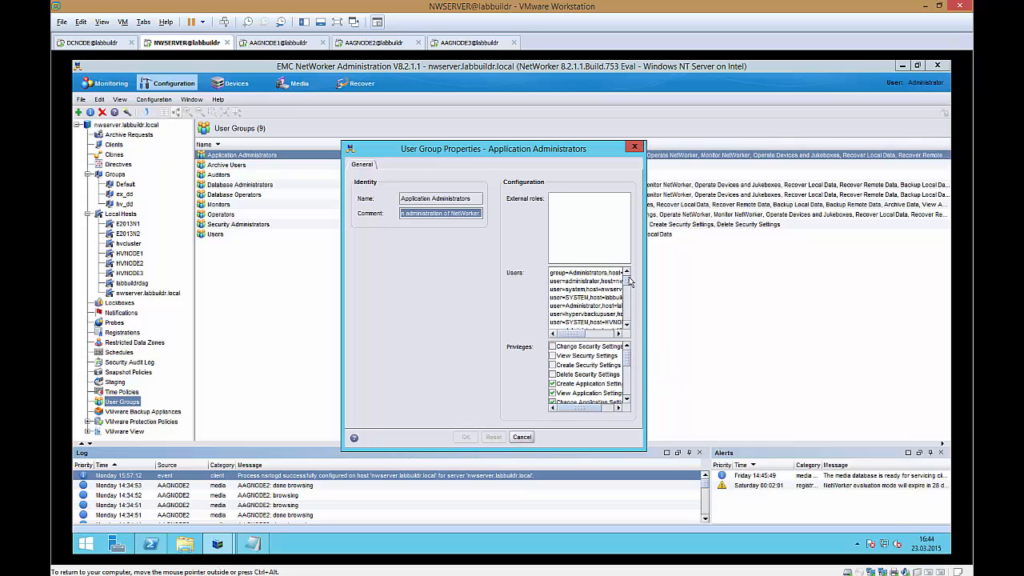
drag(631, 282, 620, 316)
click(635, 147)
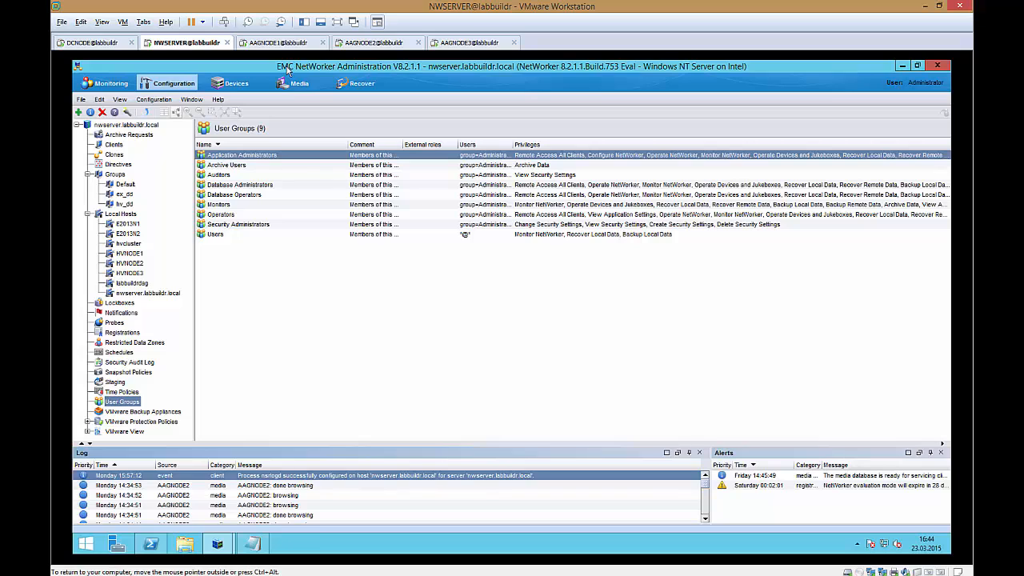
Step: Run the add-nsruser script command in PowerShell
drag(288, 67, 714, 119)
click(310, 316)
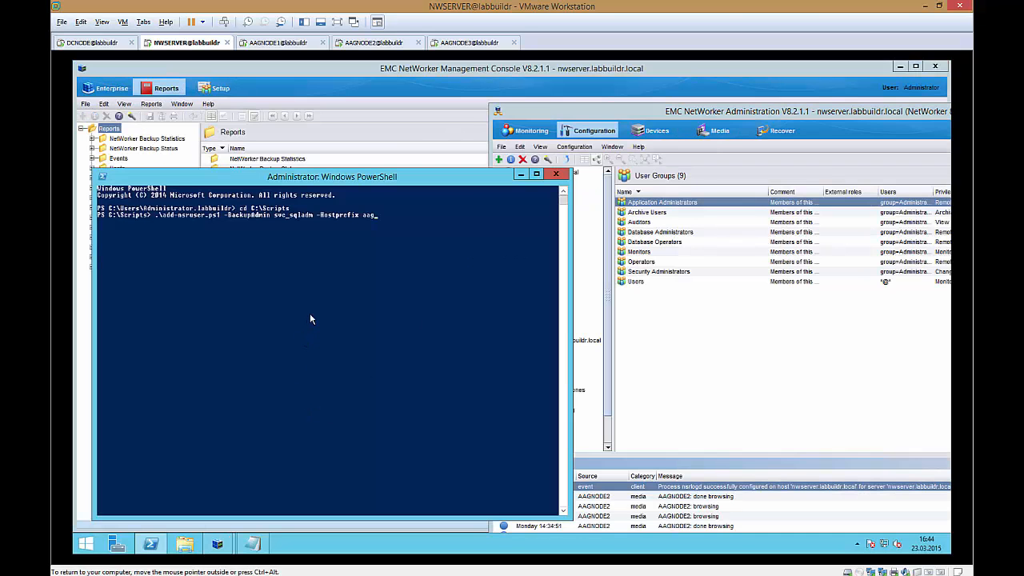
key(Return)
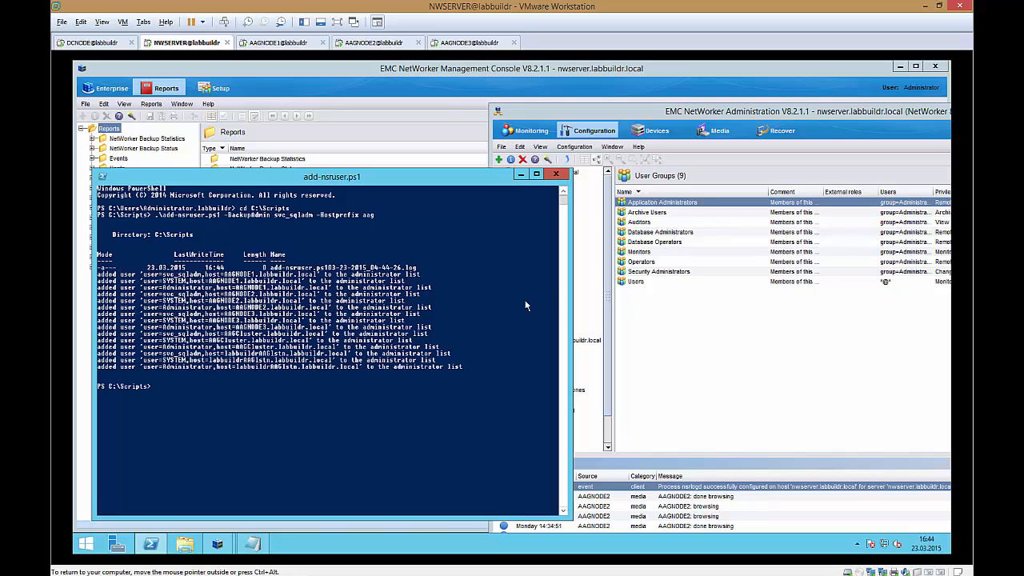
Step: Reopen the Application Administrators user group properties and review its updated users list
click(521, 175)
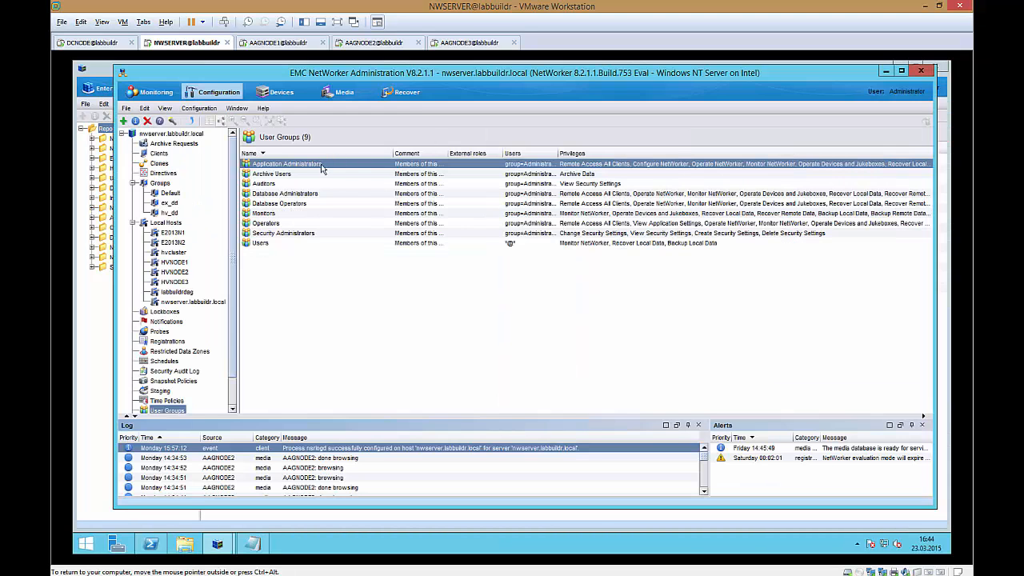
double_click(324, 164)
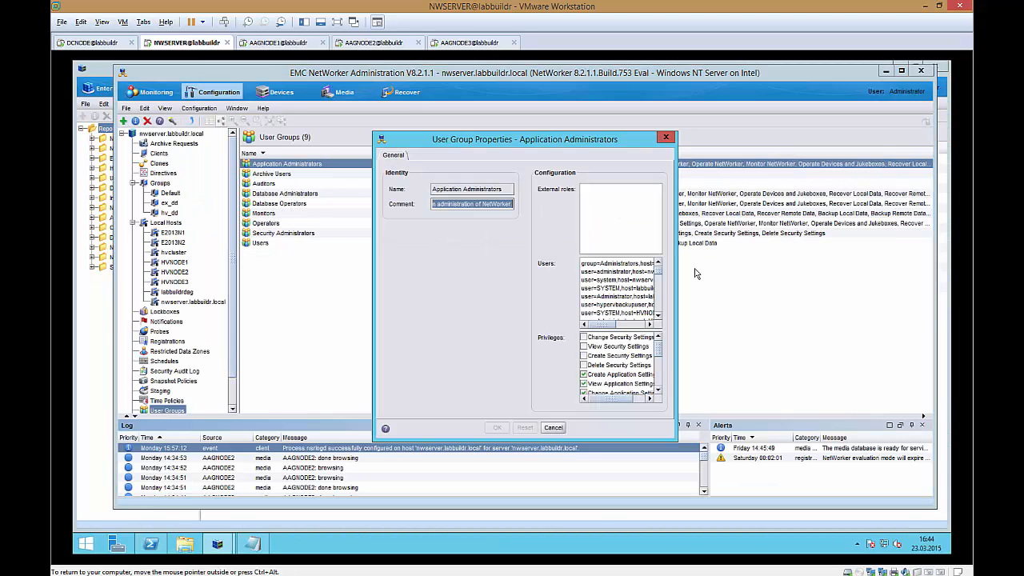
drag(658, 272, 657, 317)
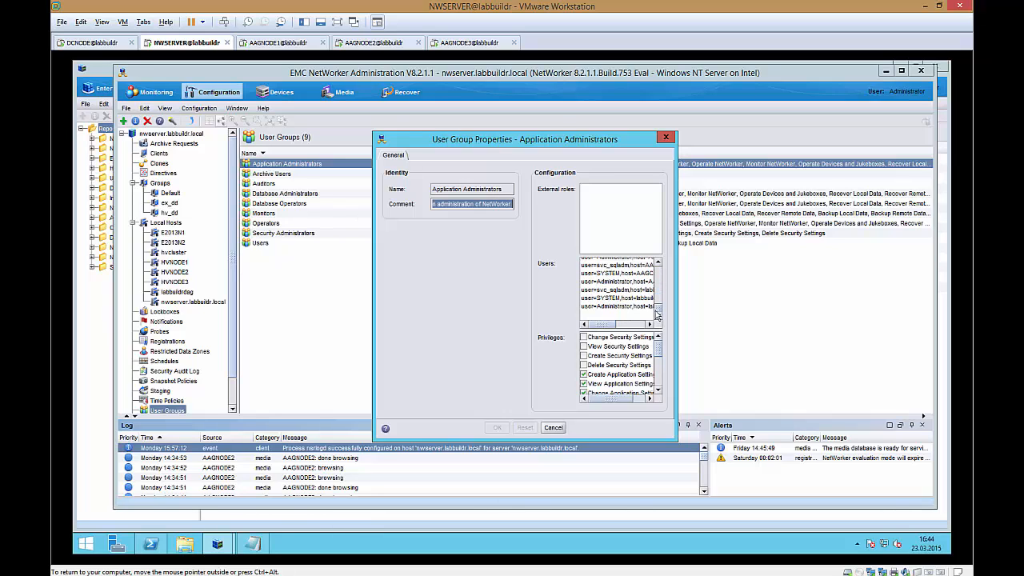
click(665, 137)
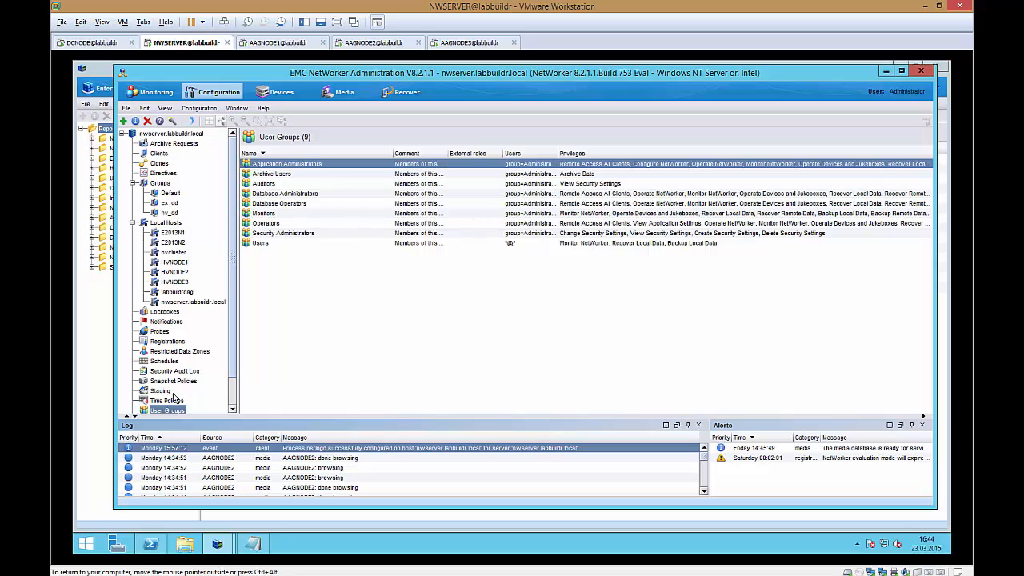
Step: Open the NetWorker server's properties and review the Administrator list before cancelling
click(184, 133)
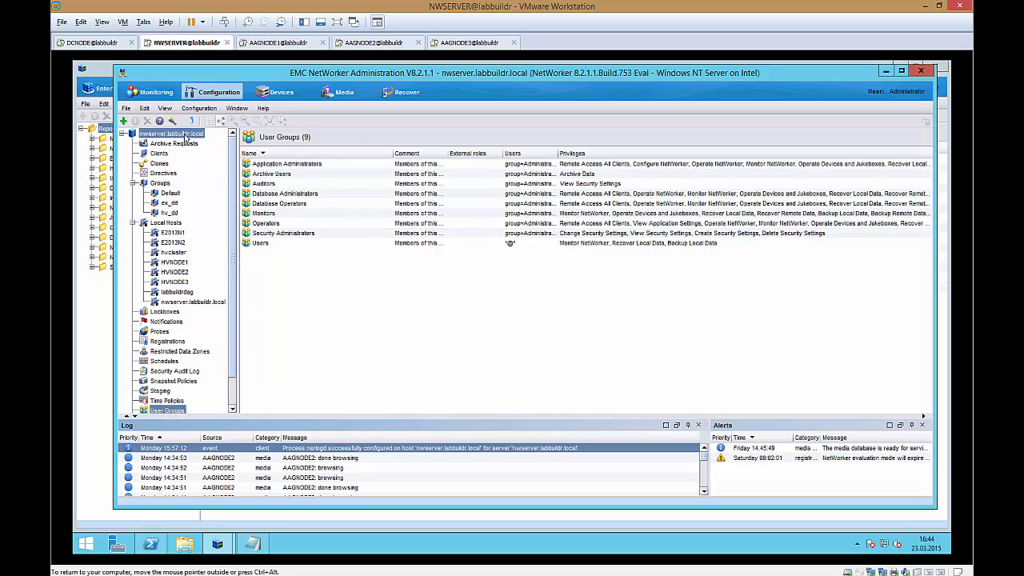
right_click(186, 138)
click(221, 151)
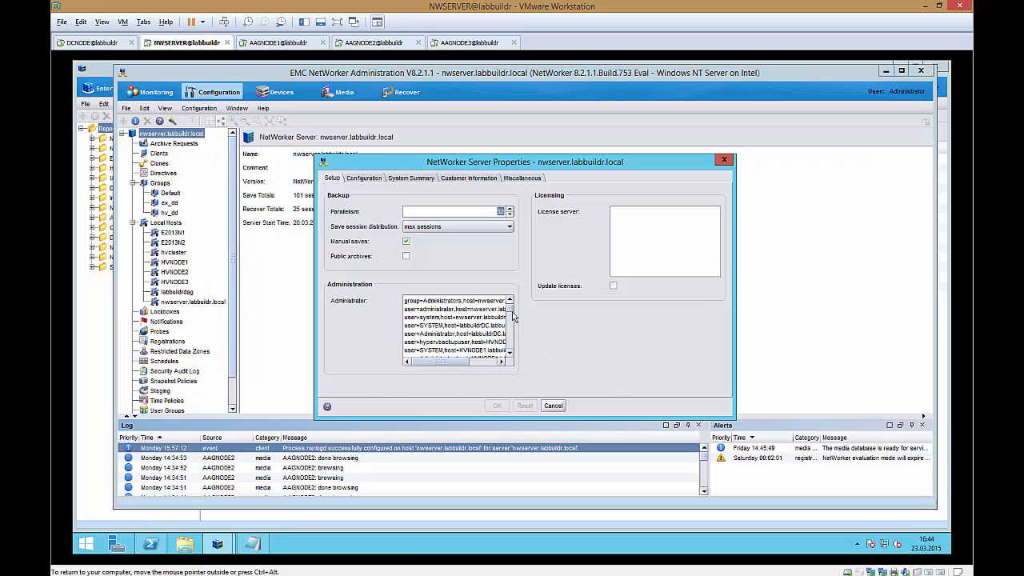
drag(510, 310, 510, 343)
click(552, 406)
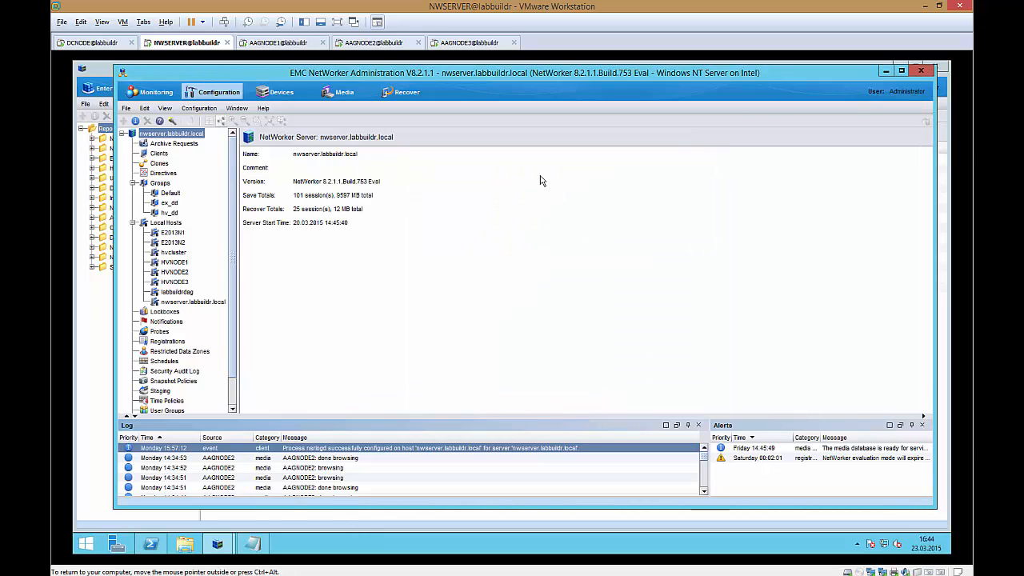
Step: Start the New Client Wizard for clients and enter aagcluster as the client name
click(902, 70)
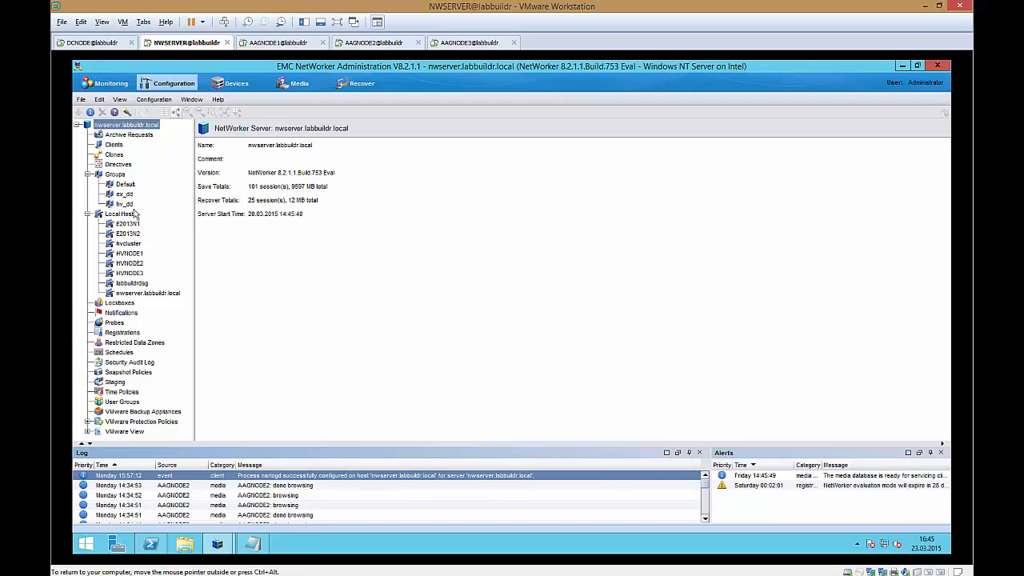
click(116, 145)
right_click(118, 145)
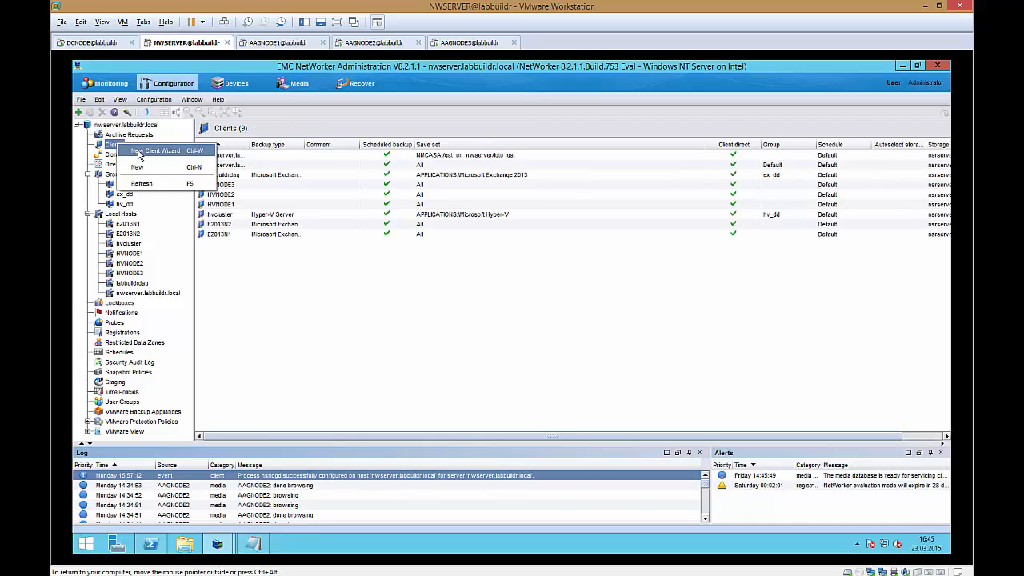
click(144, 152)
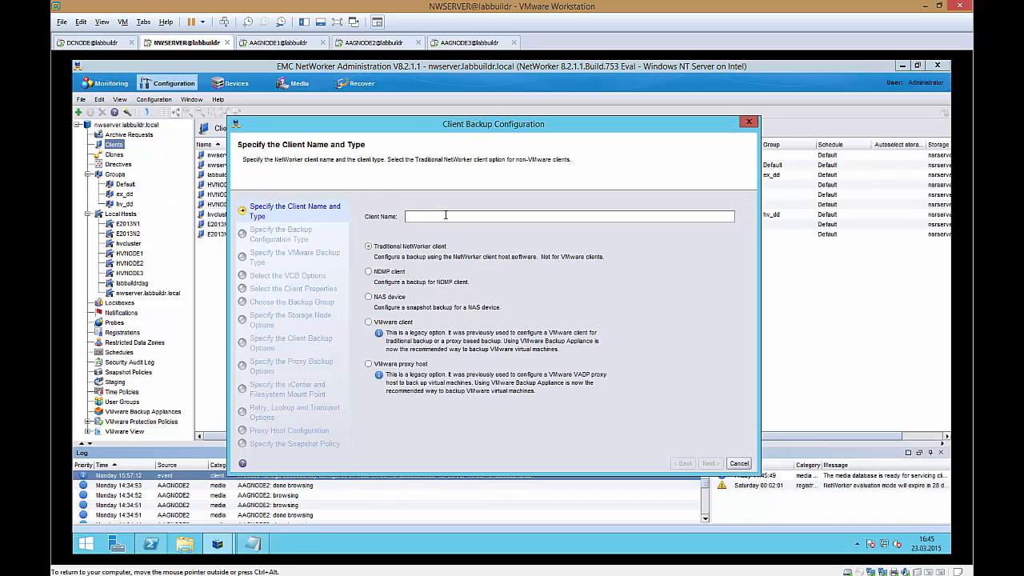
text(aa)
key(BackSpace)
Step: Switch to the DCNODE machine and refresh the Computers container in Active Directory Users and Computers
click(84, 43)
click(176, 201)
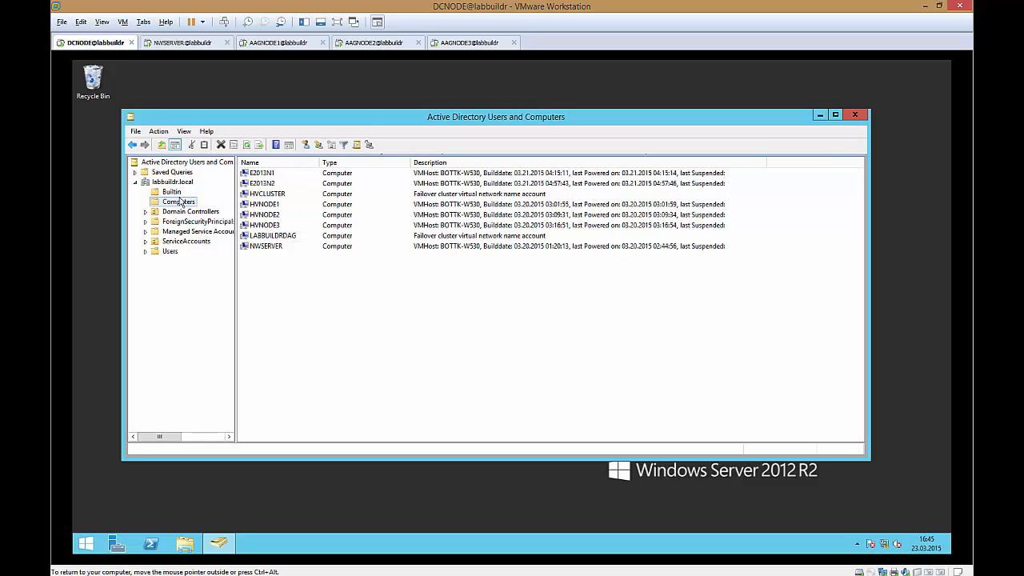
click(248, 146)
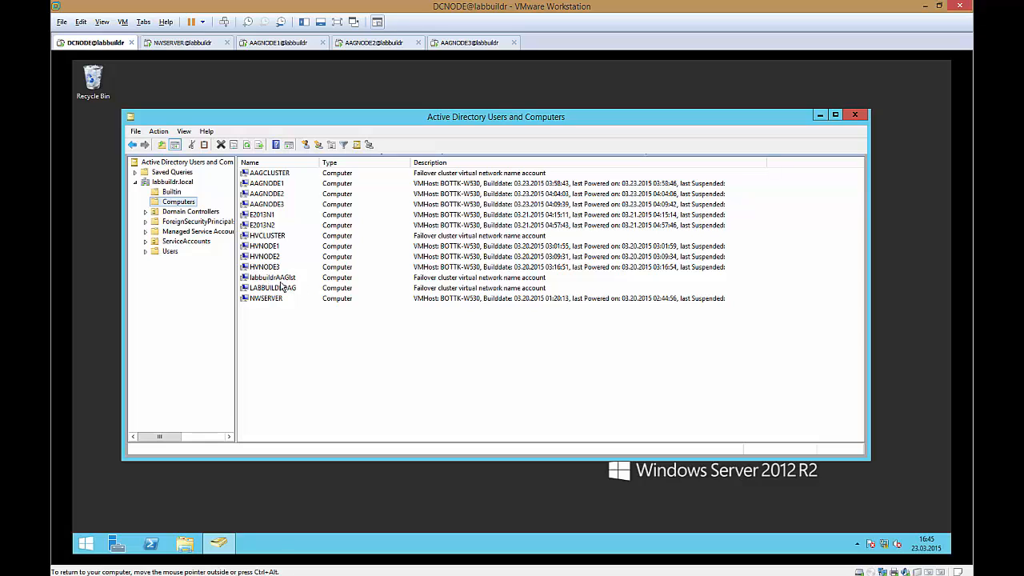
Step: Return to the NetWorker client wizard, keep the traditional client type and choose SQL Server as the backup application
click(293, 46)
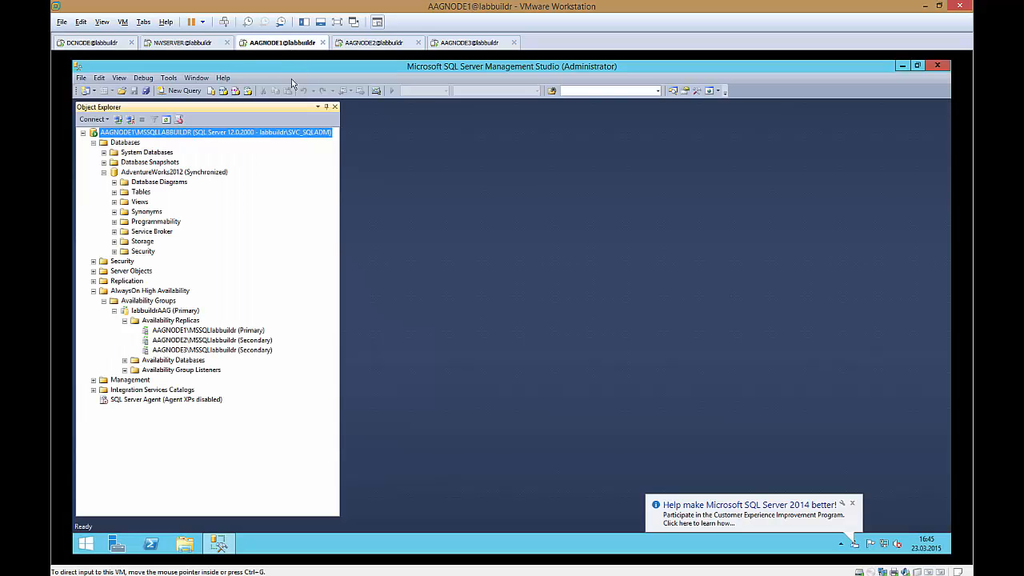
click(184, 44)
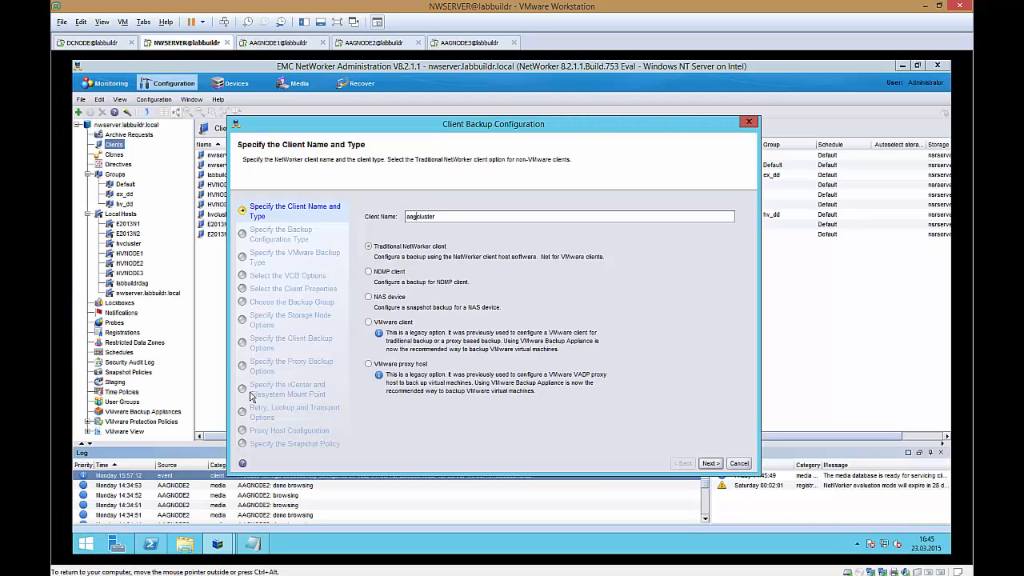
click(711, 463)
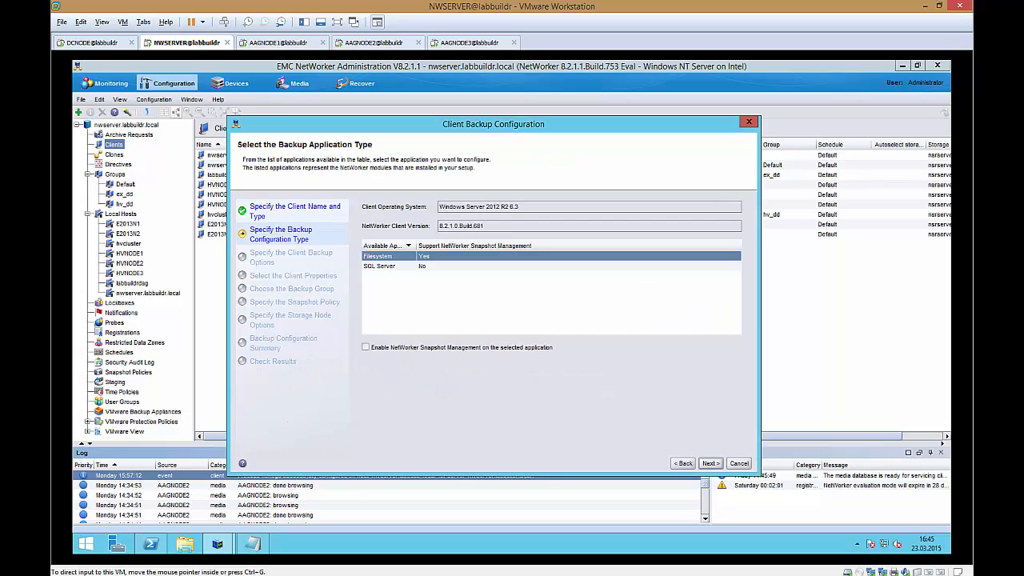
click(386, 265)
click(712, 464)
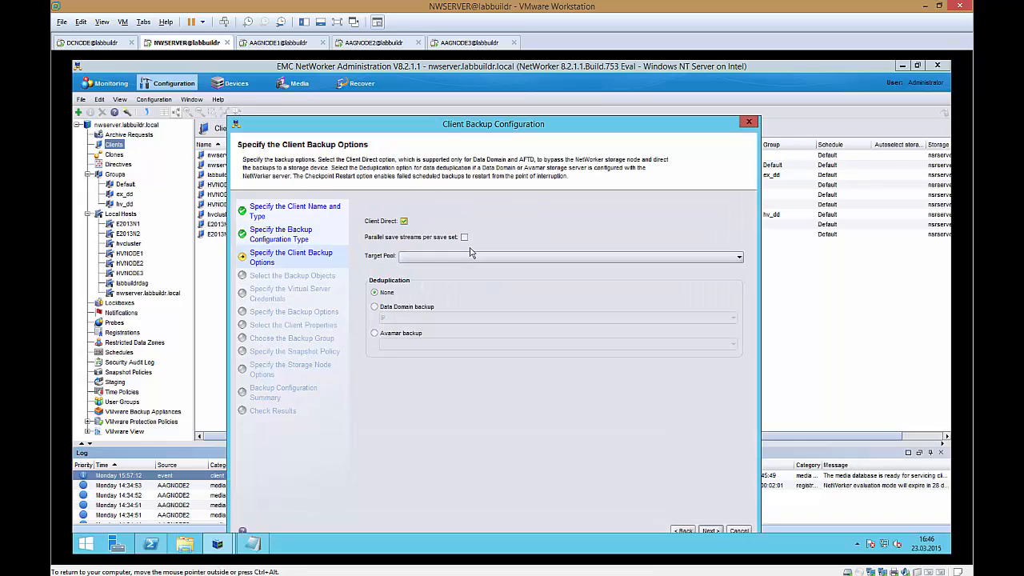
Step: Set the target pool to ddvenode1, enable Data Domain backup deduplication with Any interface, and continue
click(436, 257)
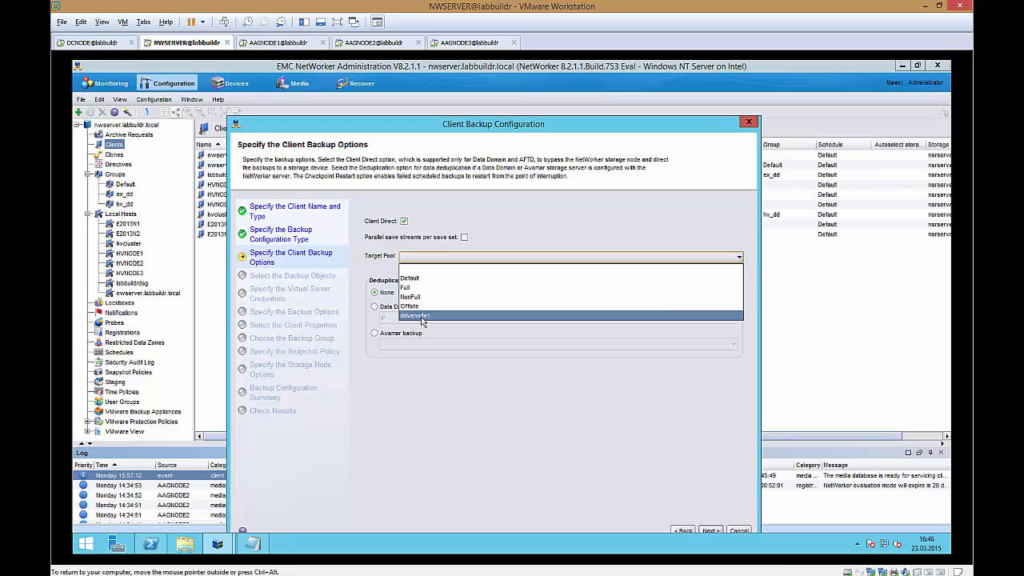
click(439, 324)
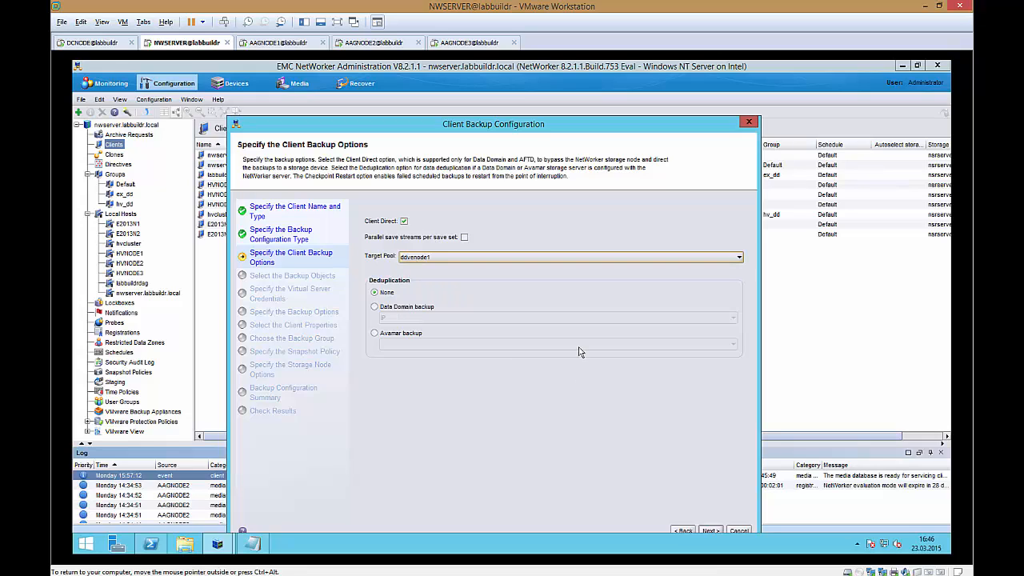
click(436, 310)
click(438, 310)
click(438, 318)
click(396, 331)
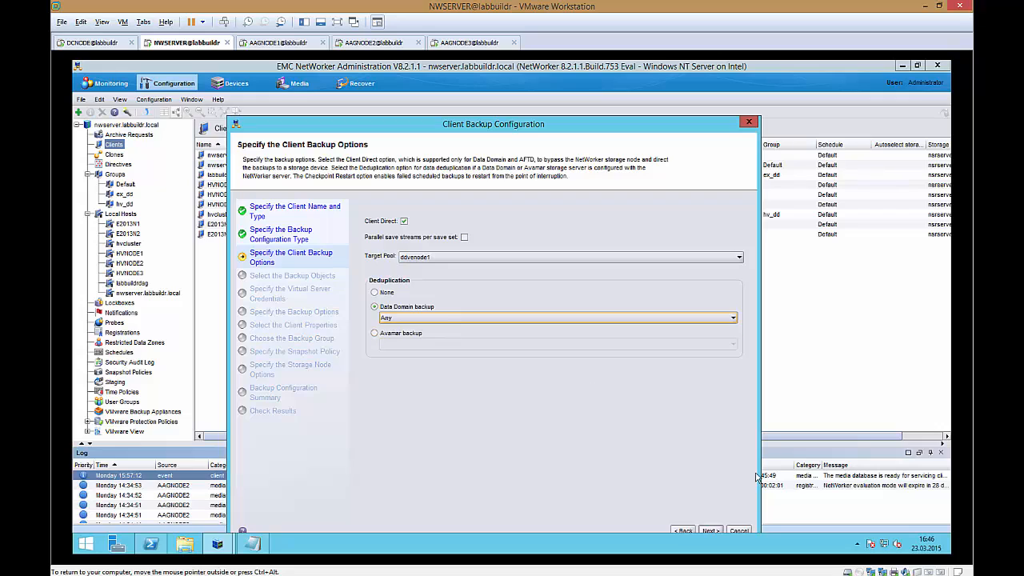
click(715, 531)
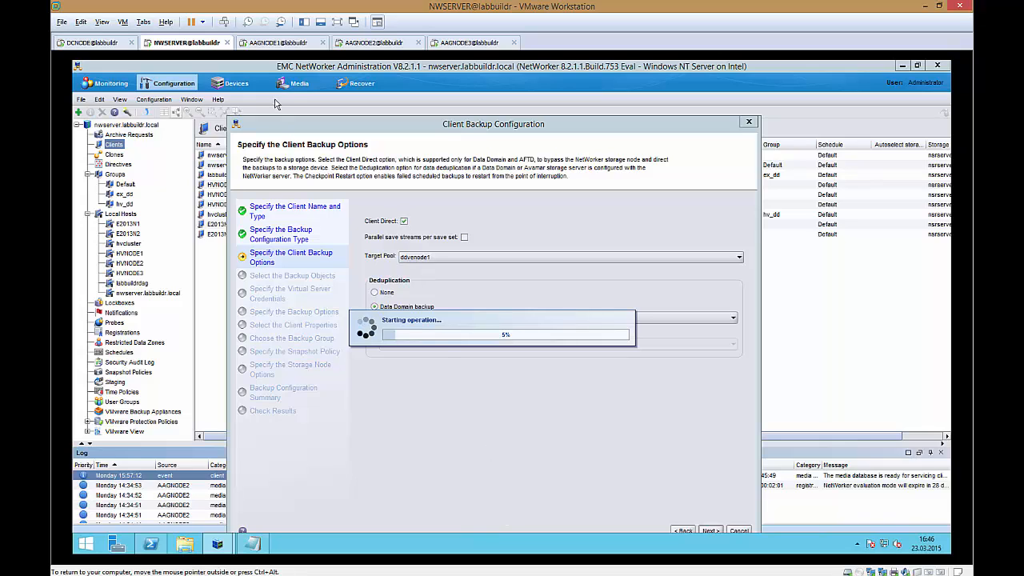
Step: Open the labbuildrAAG availability group's properties on AAGNODE1 and inspect the replicas' availability modes
click(281, 44)
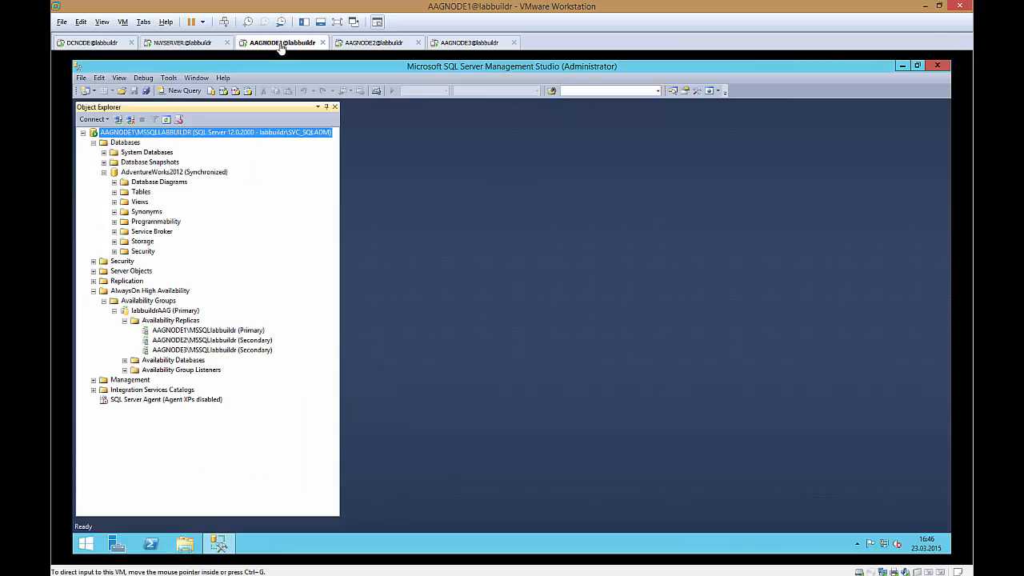
right_click(180, 311)
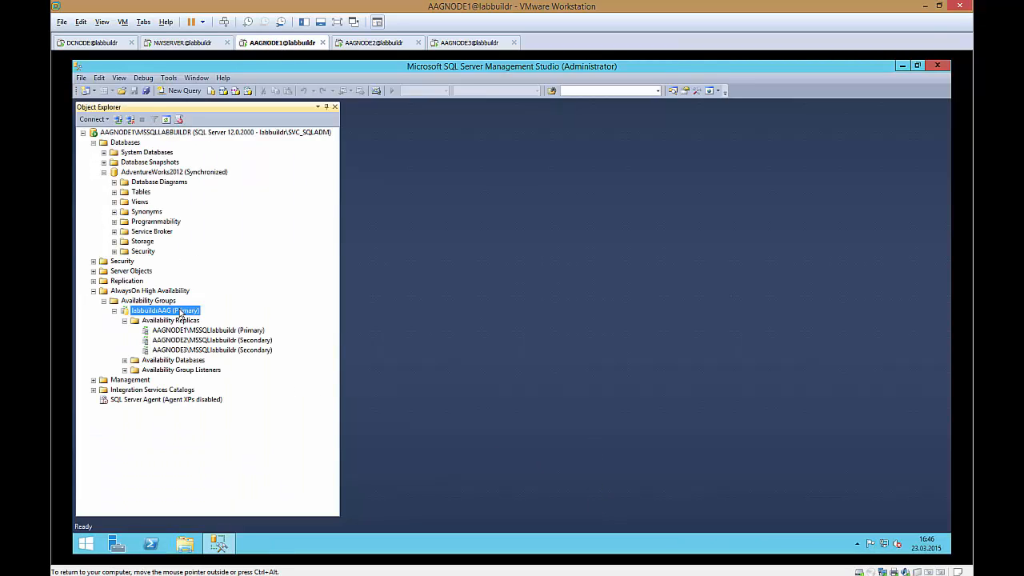
click(222, 441)
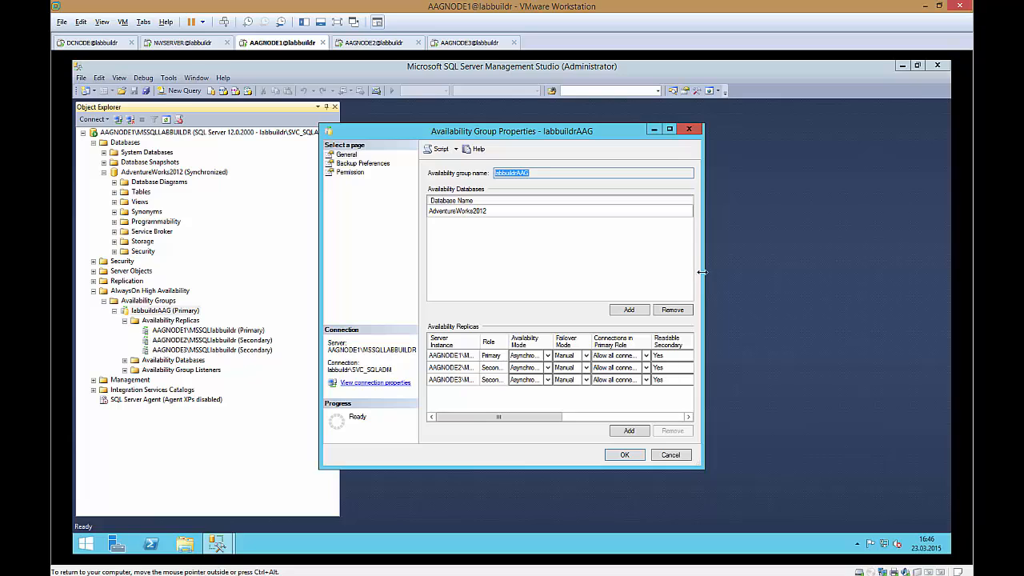
drag(704, 277, 846, 278)
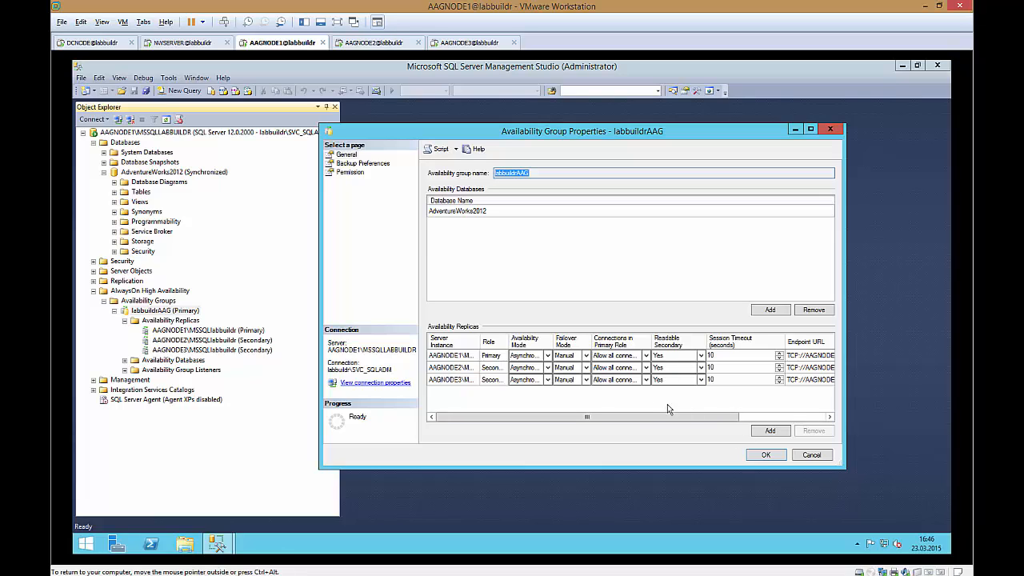
click(547, 357)
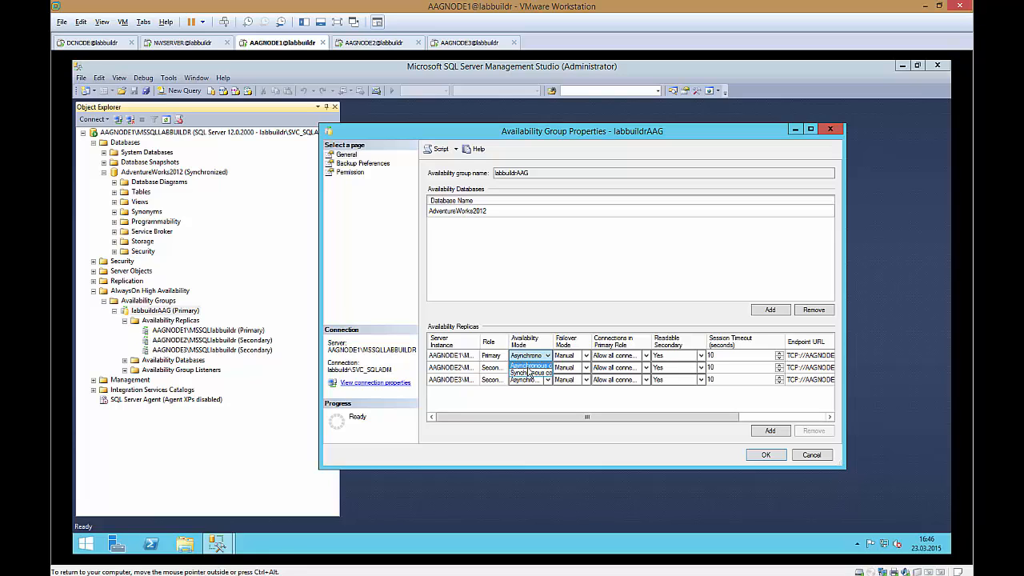
click(562, 287)
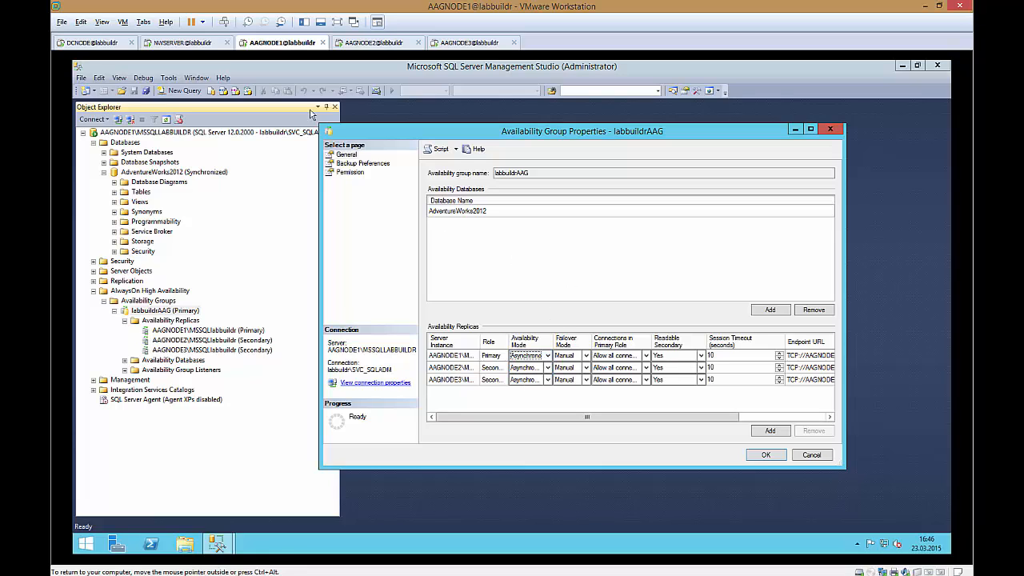
Step: Review the availability group's backup preferences and general settings, then close the properties dialog
click(375, 164)
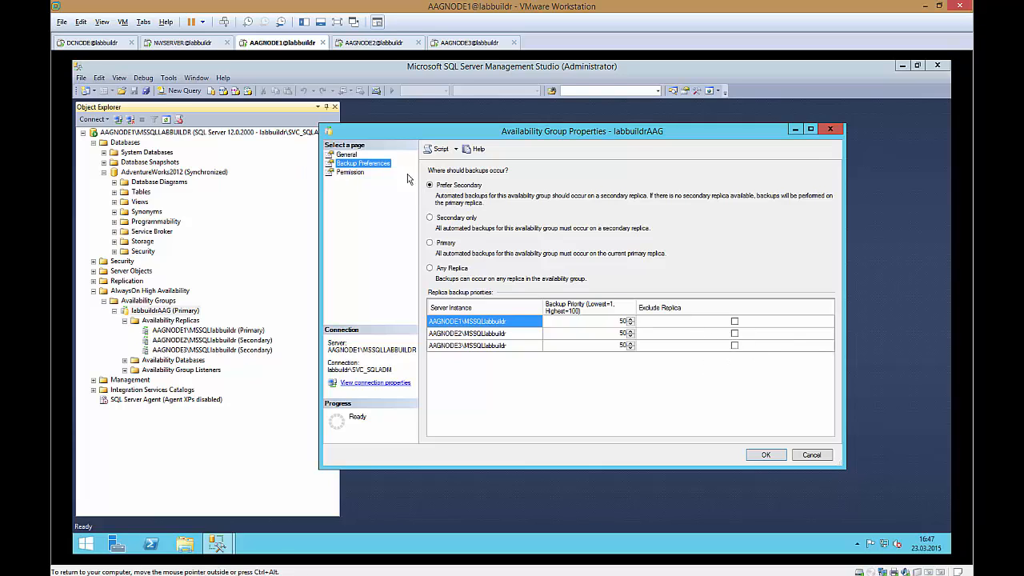
click(348, 154)
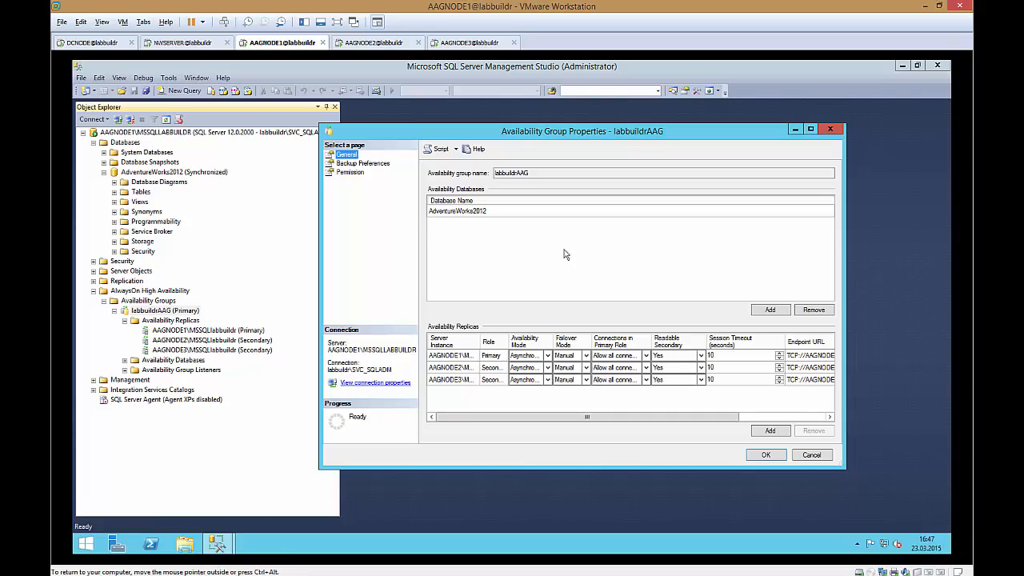
click(676, 355)
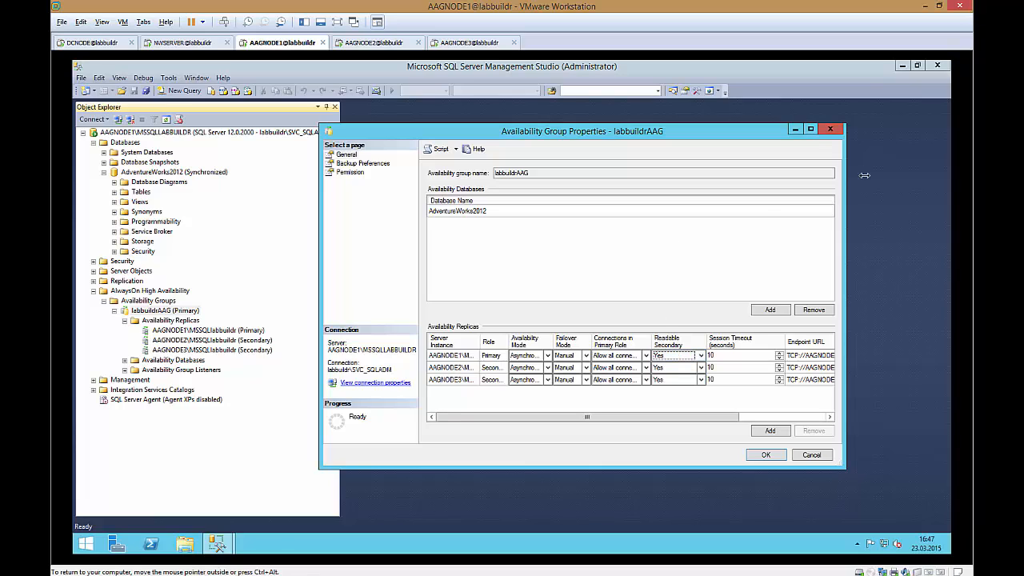
click(833, 129)
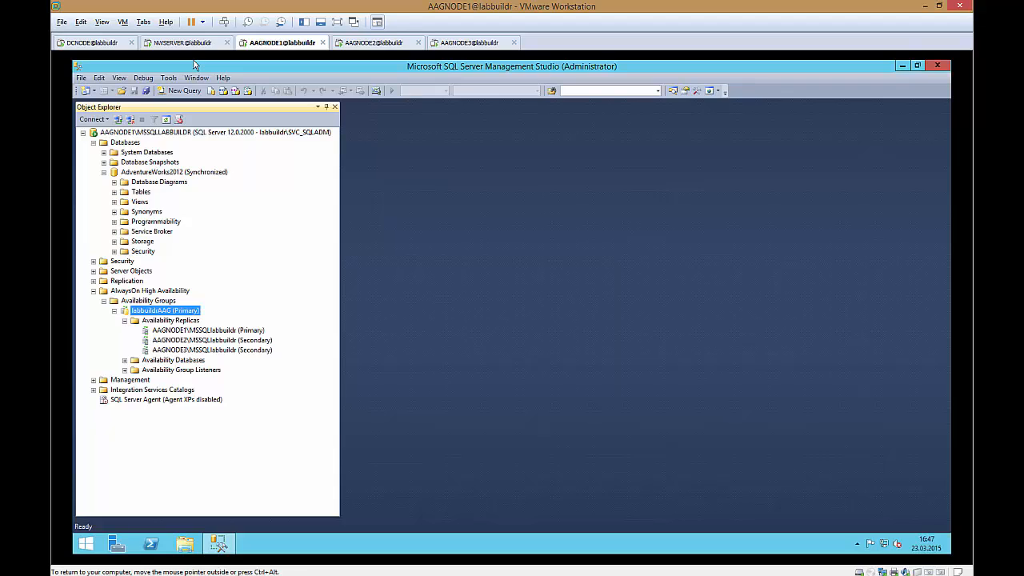
Step: Close SQL Server Management Studio on AAGNODE1 and return to the NetWorker wizard
click(180, 42)
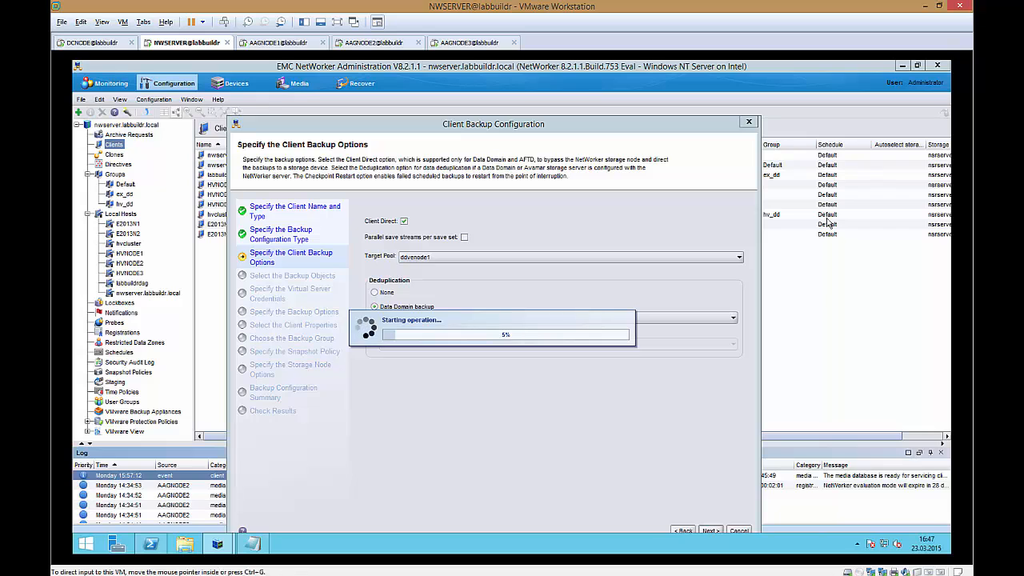
click(287, 45)
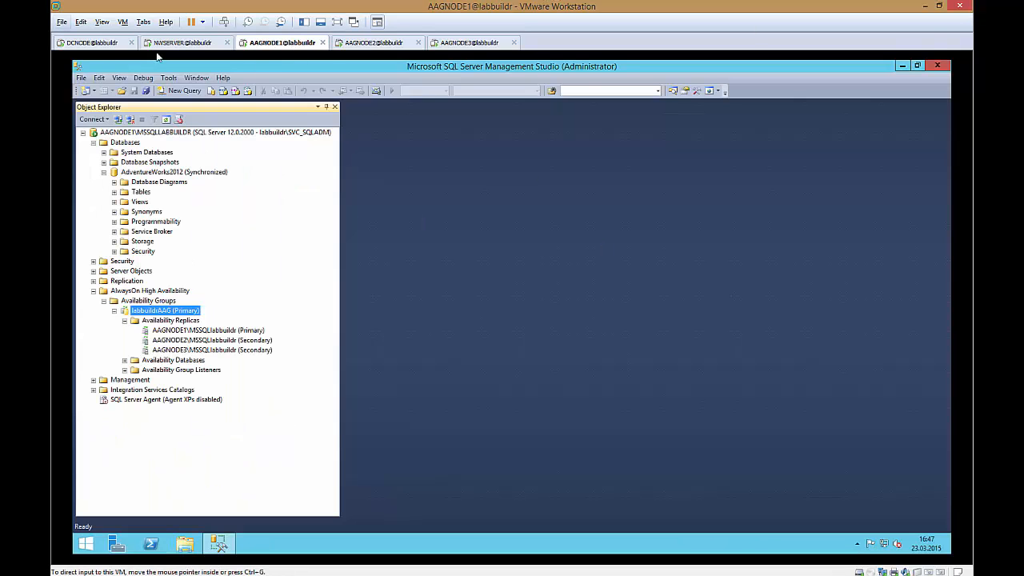
click(935, 64)
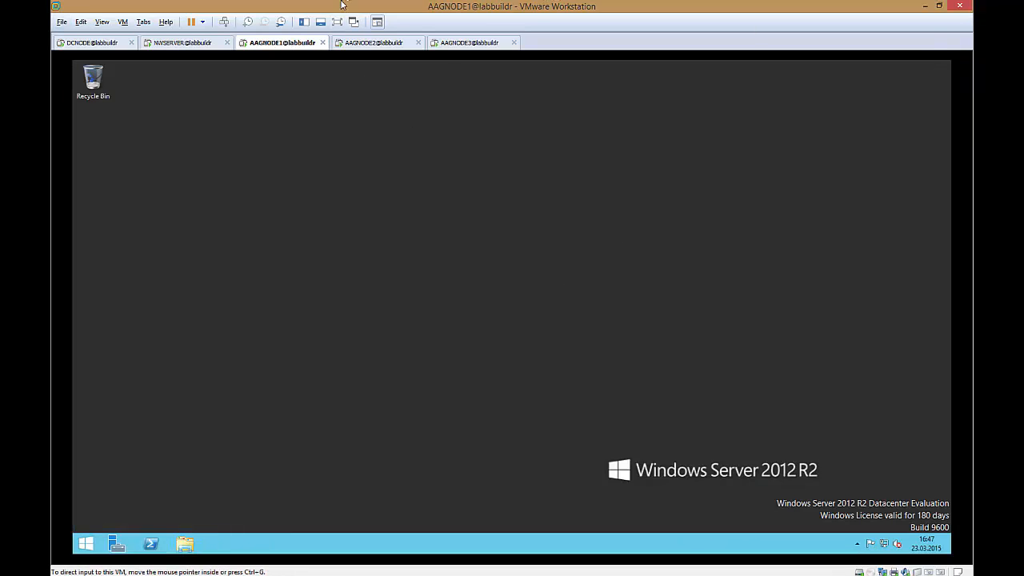
click(184, 45)
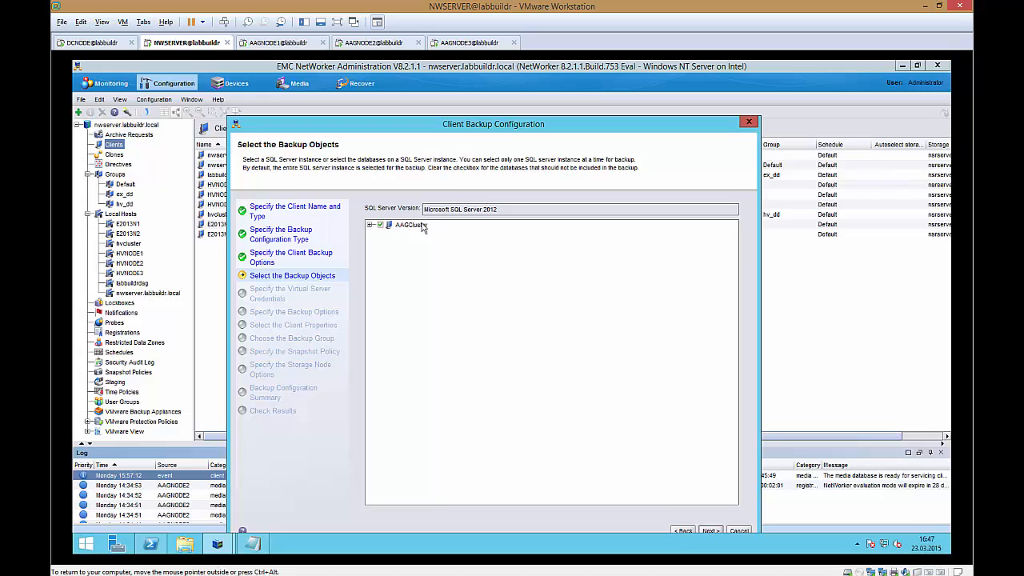
Step: Expand AAGCluster and select the labbuildrAAG availability group databases as backup objects
click(370, 225)
click(382, 233)
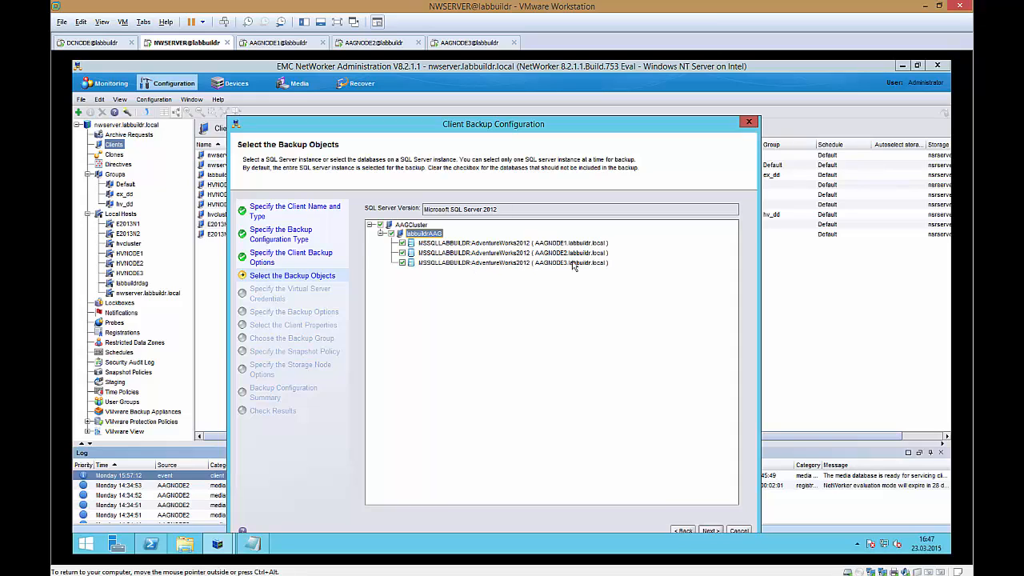
click(709, 531)
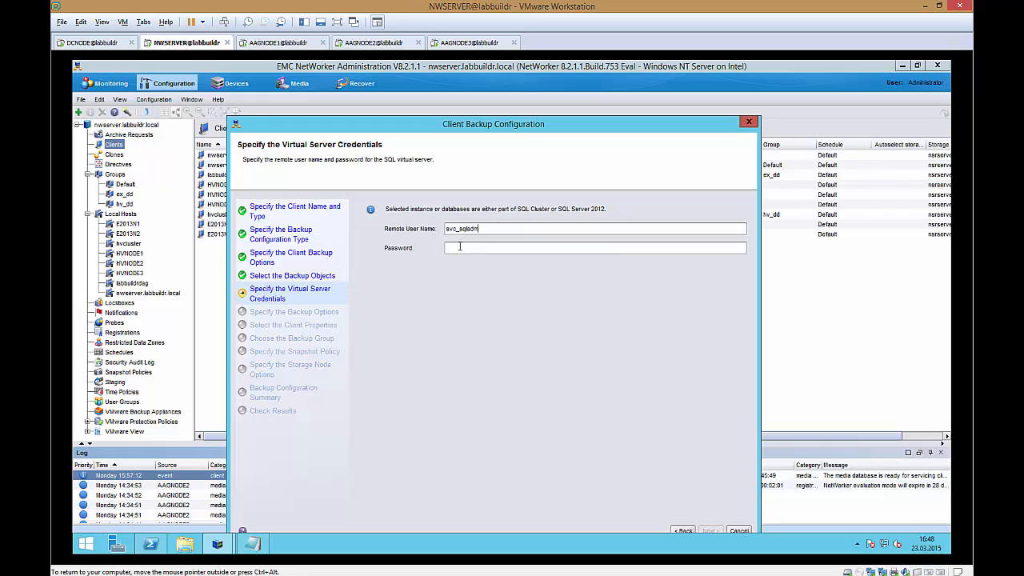
Step: Enter the remote user's password for the SQL virtual server credentials and continue
text(••)
click(711, 531)
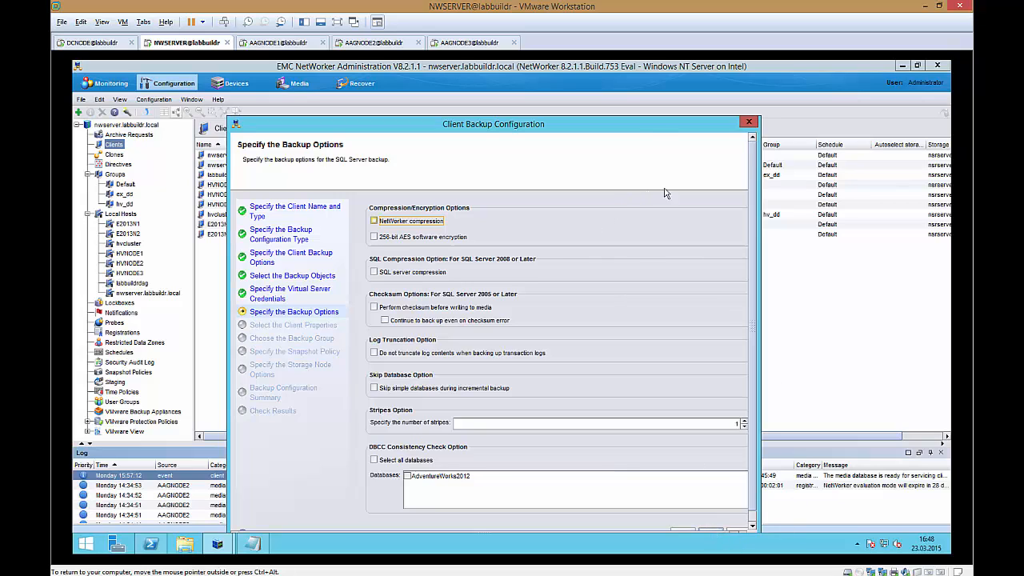
Step: Accept the default SQL Server backup options and continue
drag(651, 126, 647, 100)
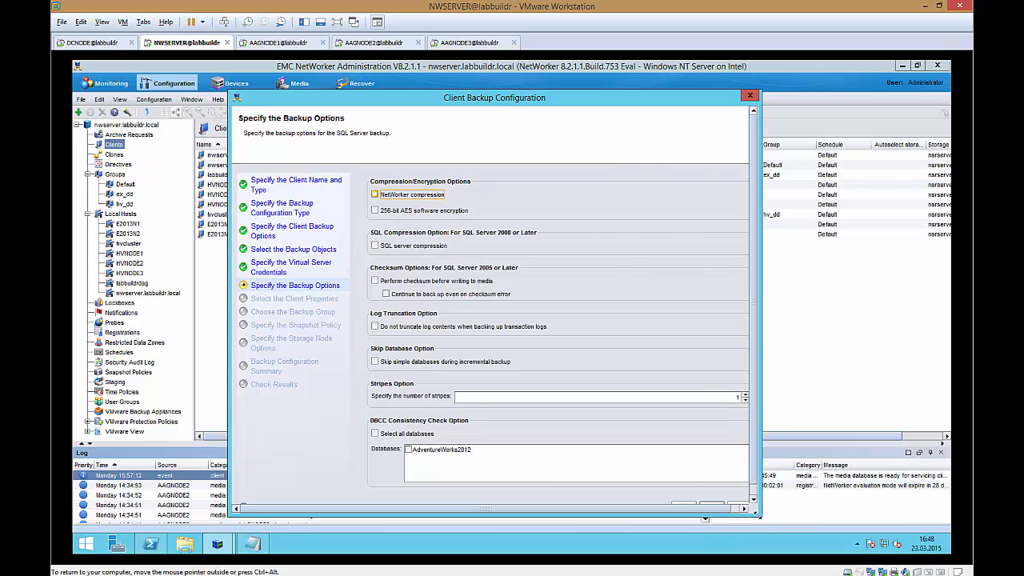
drag(758, 515, 820, 531)
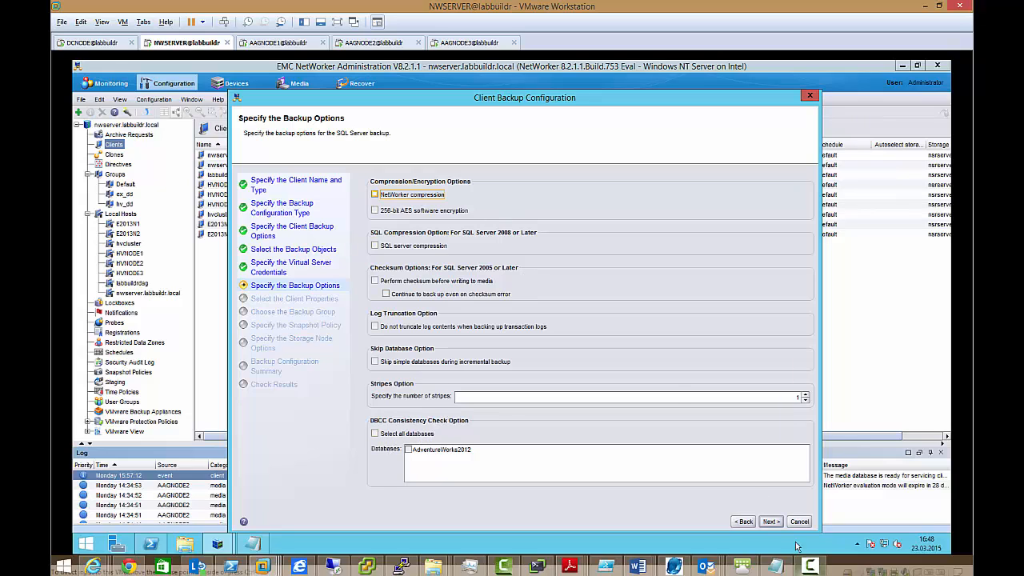
click(773, 522)
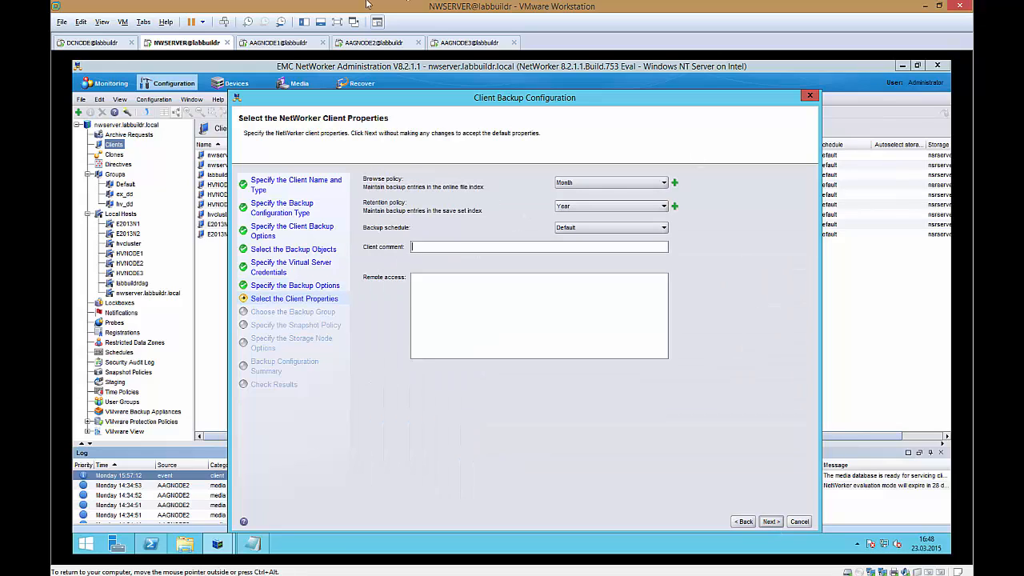
Step: Add the client comment AAG with VDI and continue with the default policies
click(455, 249)
text(AAG with VDI)
click(778, 523)
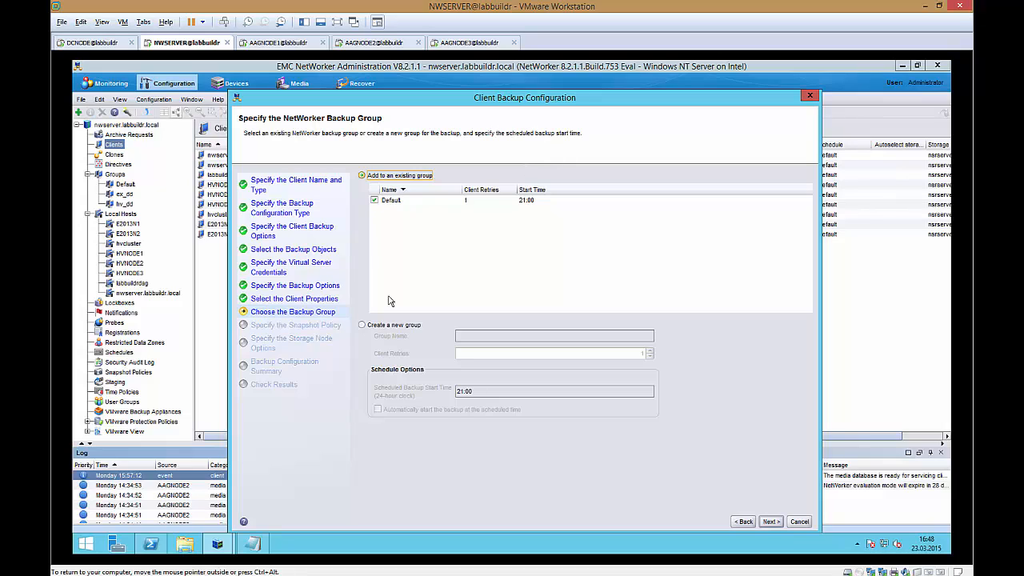
Step: Create a new backup group named sql_dd for the client and continue
click(404, 330)
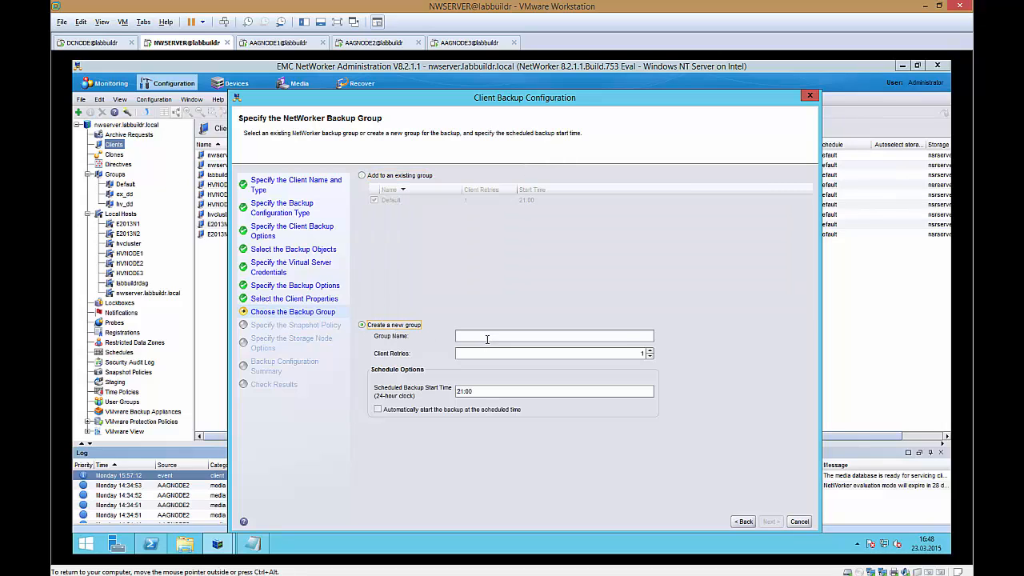
click(487, 339)
text(sql_dd)
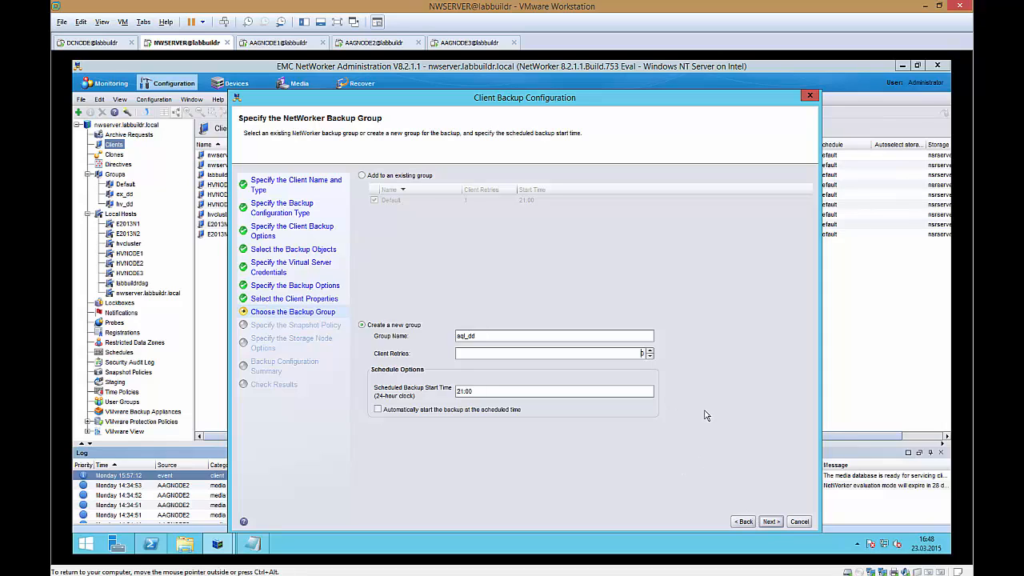
click(771, 523)
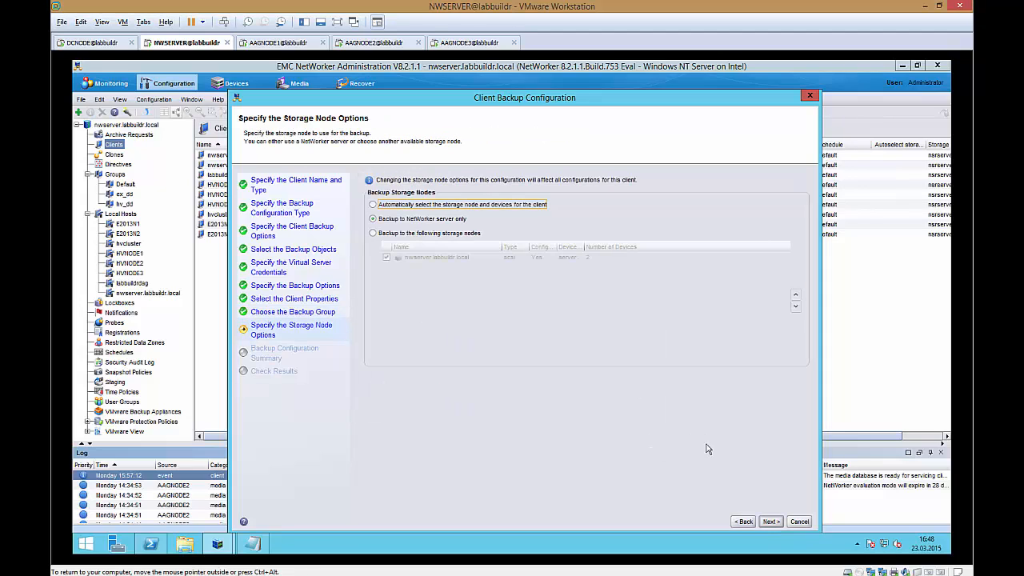
Step: Keep the default storage node option, create the client configuration and finish the wizard
click(772, 522)
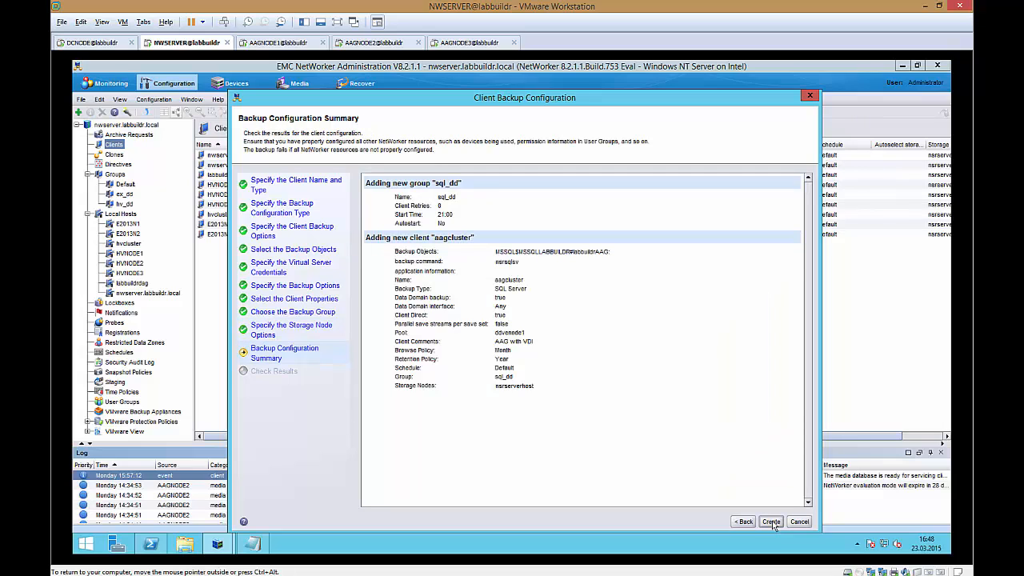
click(771, 522)
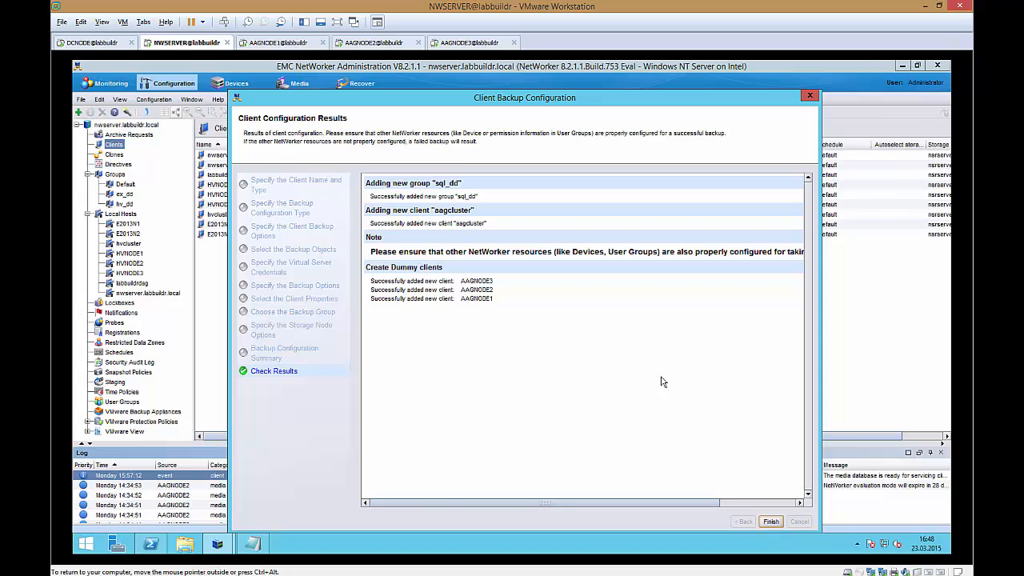
click(772, 522)
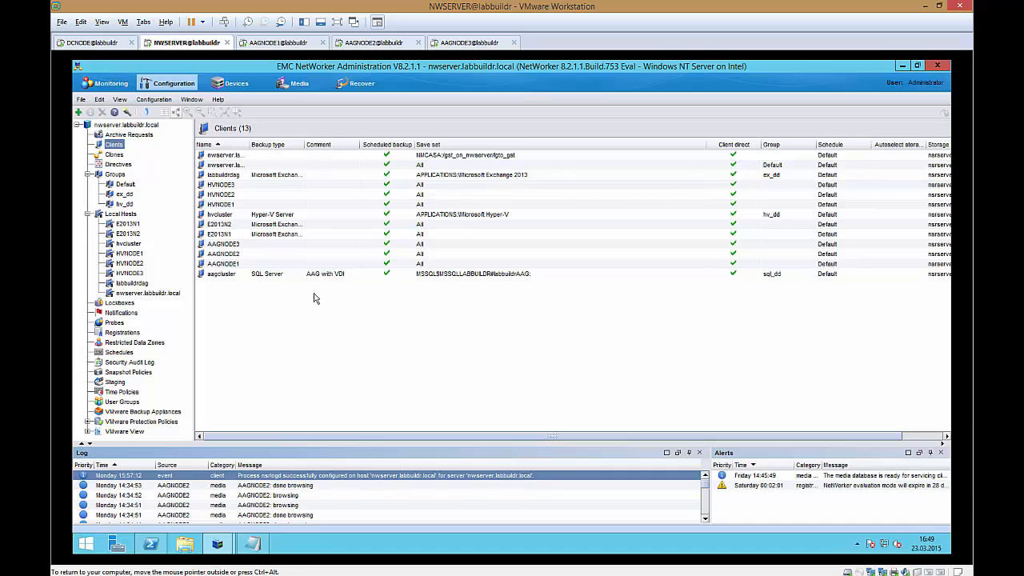
Step: Inspect the sql_dd group's clients and the groups assigned to the ddvenode1 media pool
click(116, 174)
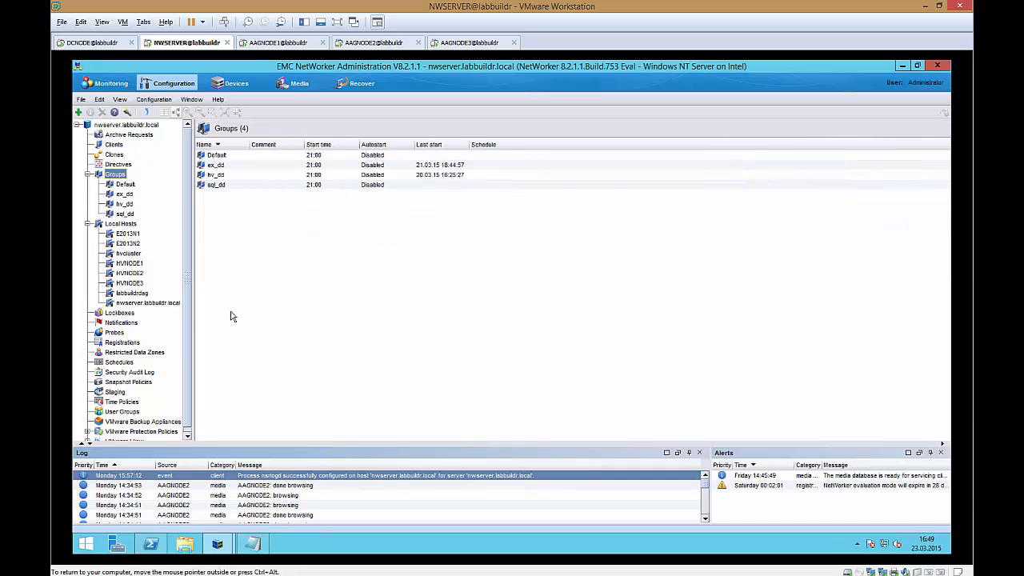
click(125, 213)
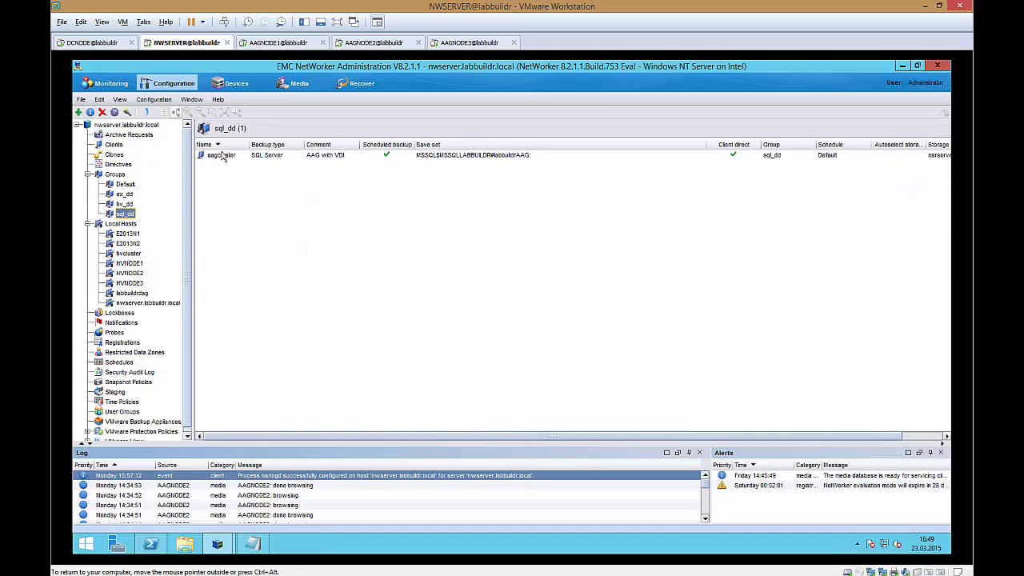
click(300, 88)
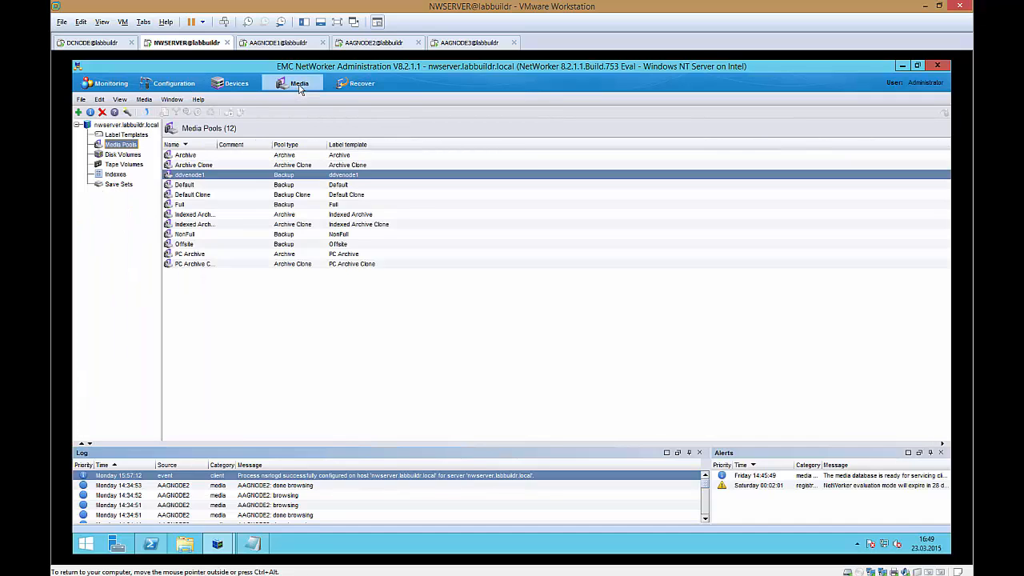
double_click(251, 180)
click(554, 226)
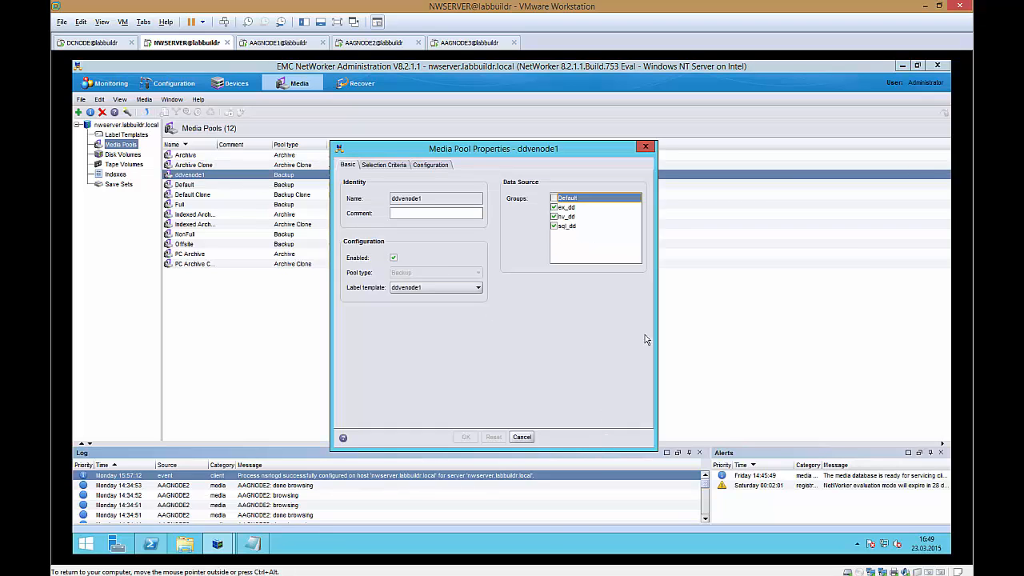
click(467, 437)
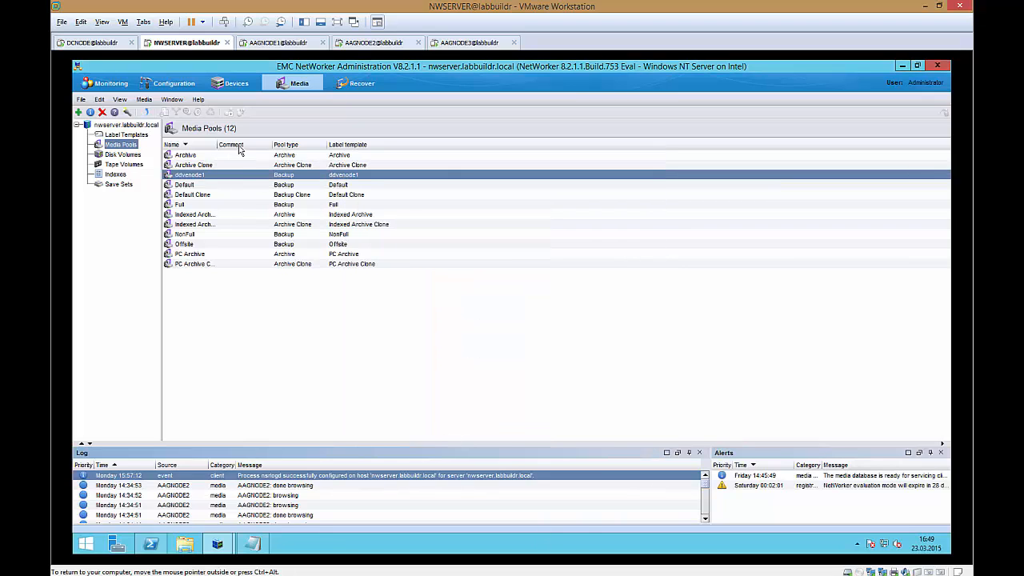
Step: Review the aagcluster client's properties across all tabs and close the dialog without changes
click(149, 85)
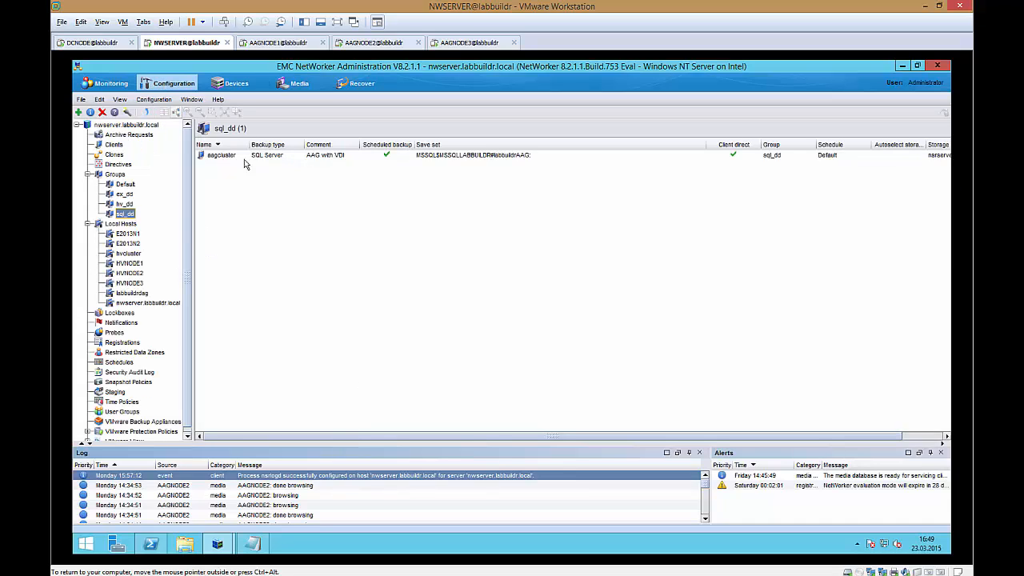
double_click(228, 157)
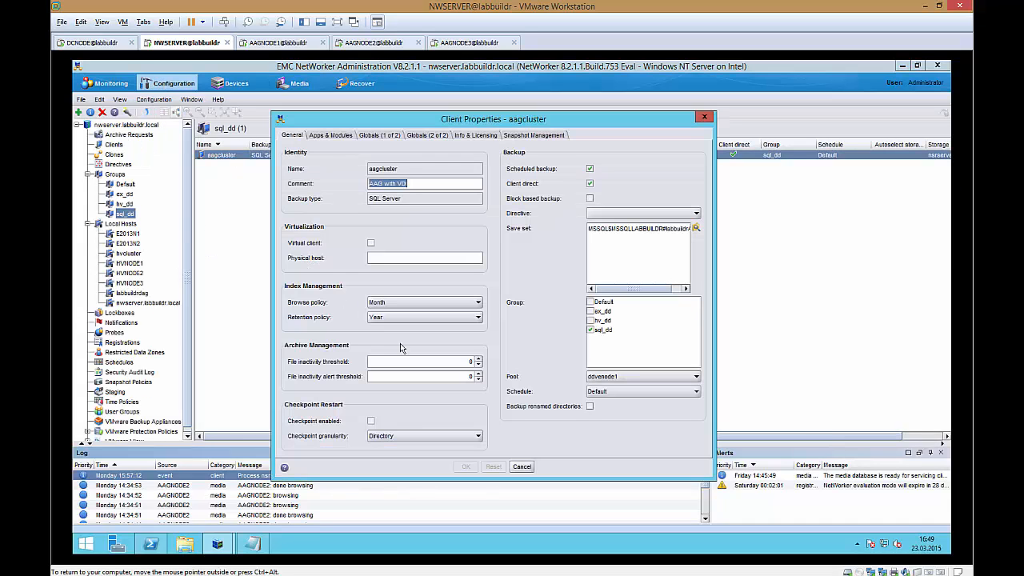
click(333, 136)
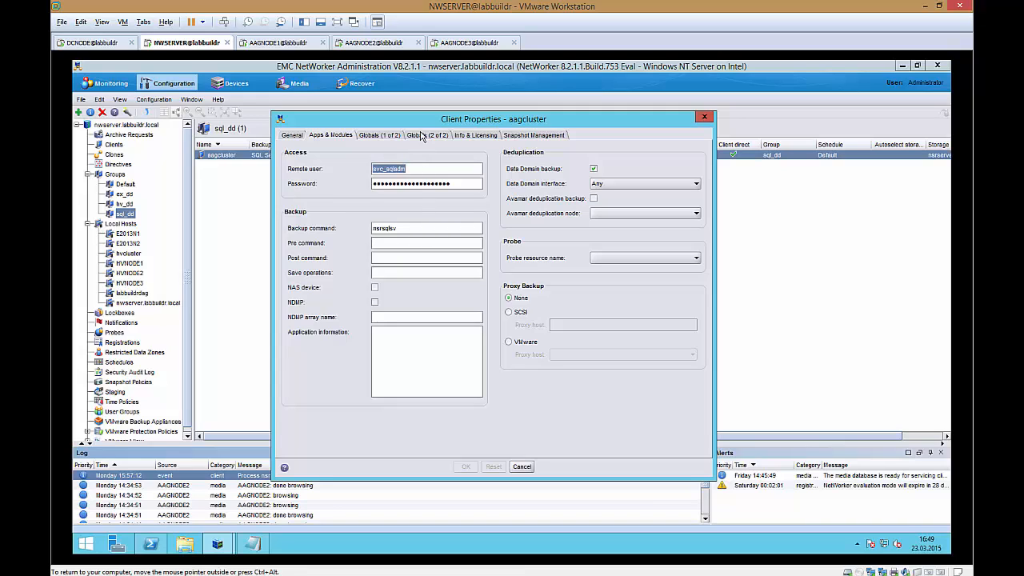
click(390, 138)
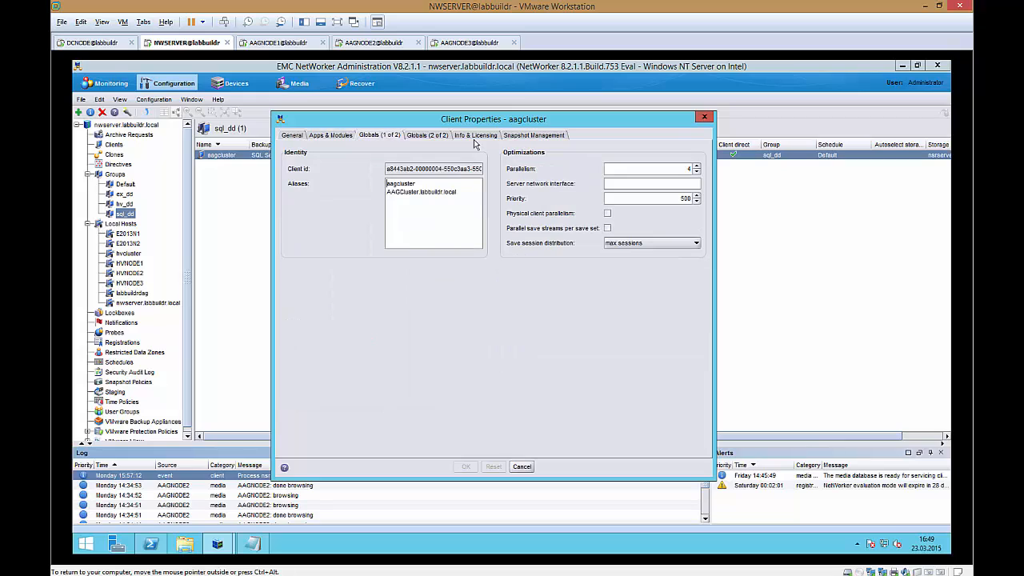
click(434, 137)
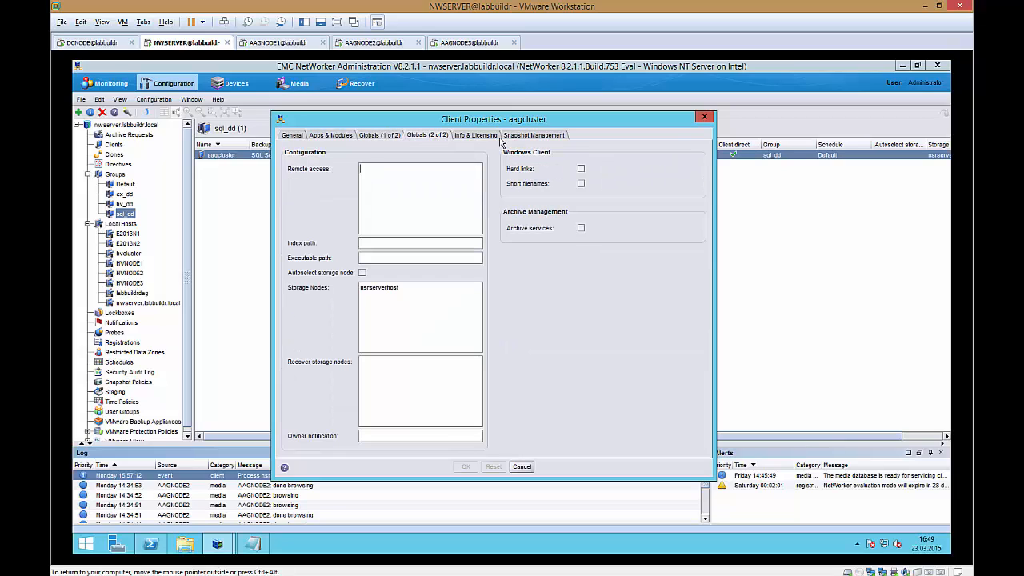
click(479, 135)
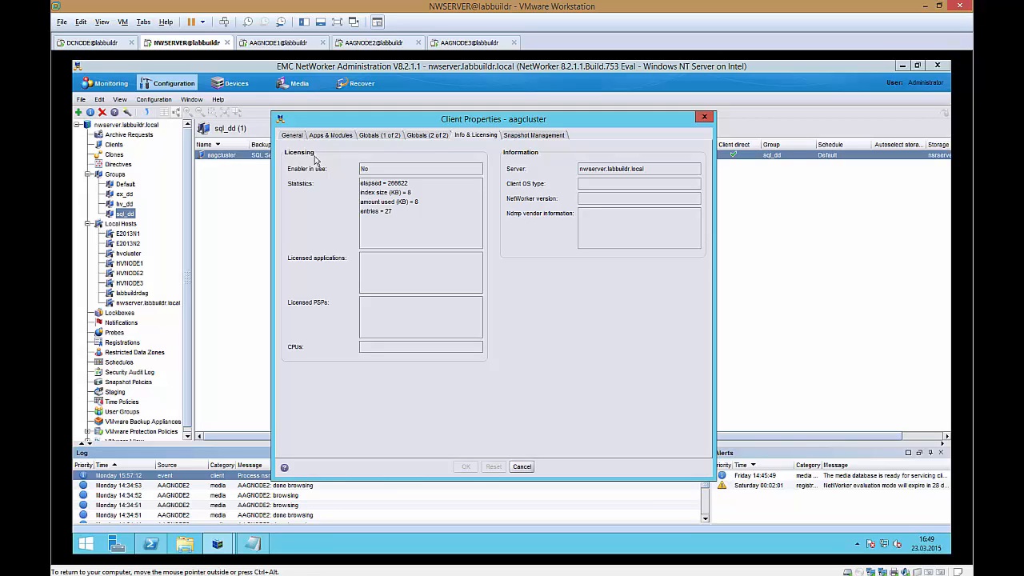
click(290, 138)
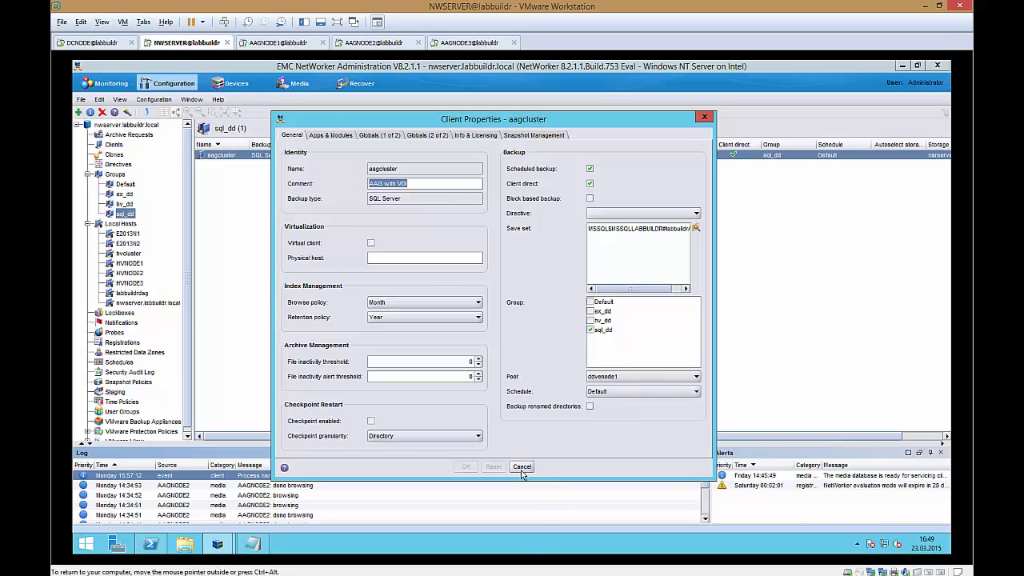
click(705, 118)
Step: Start a backup of the sql_dd group and confirm it
right_click(126, 215)
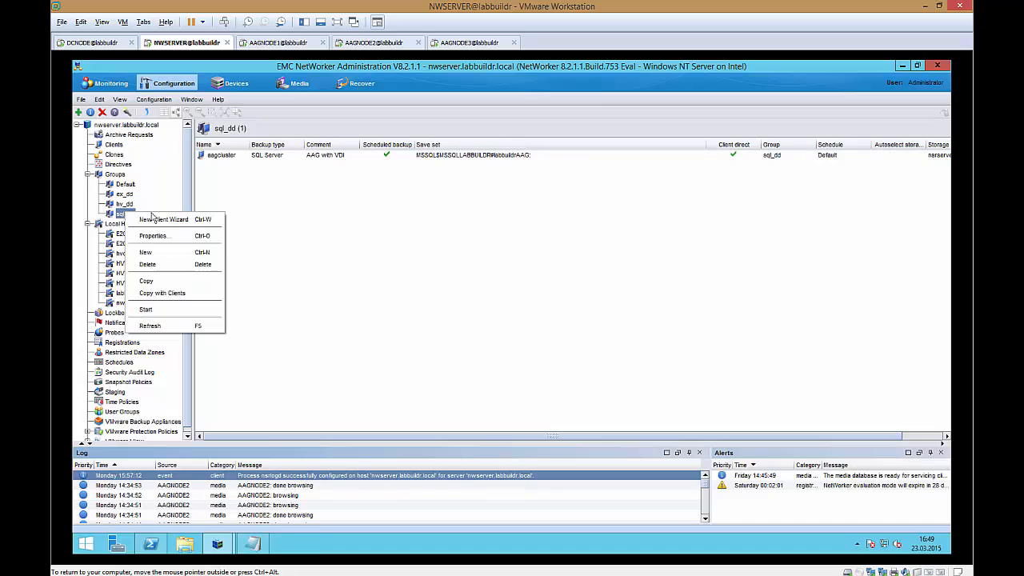
click(165, 309)
click(482, 316)
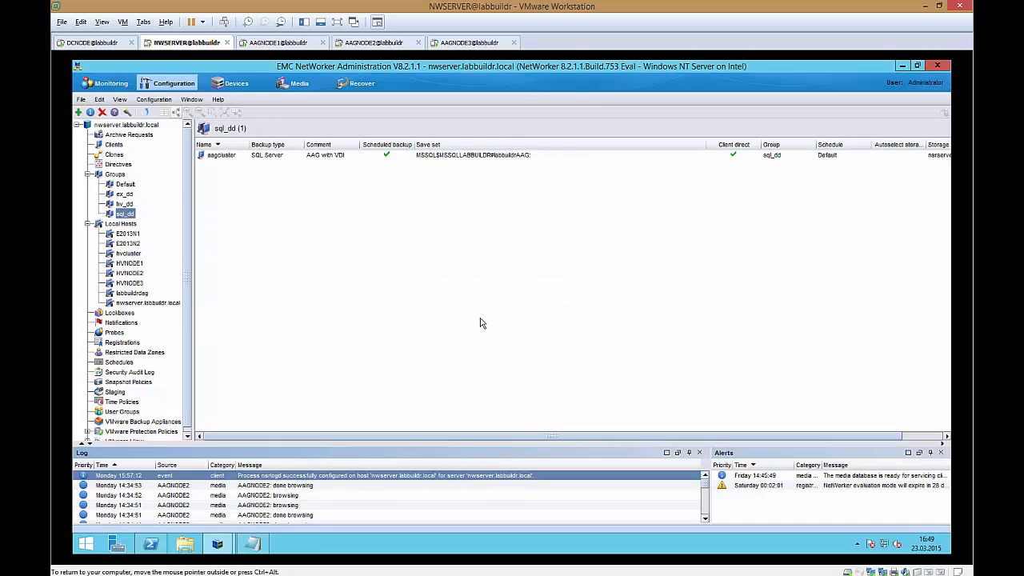
Step: Open the sql_dd group's details in monitoring to follow the running backup
click(99, 85)
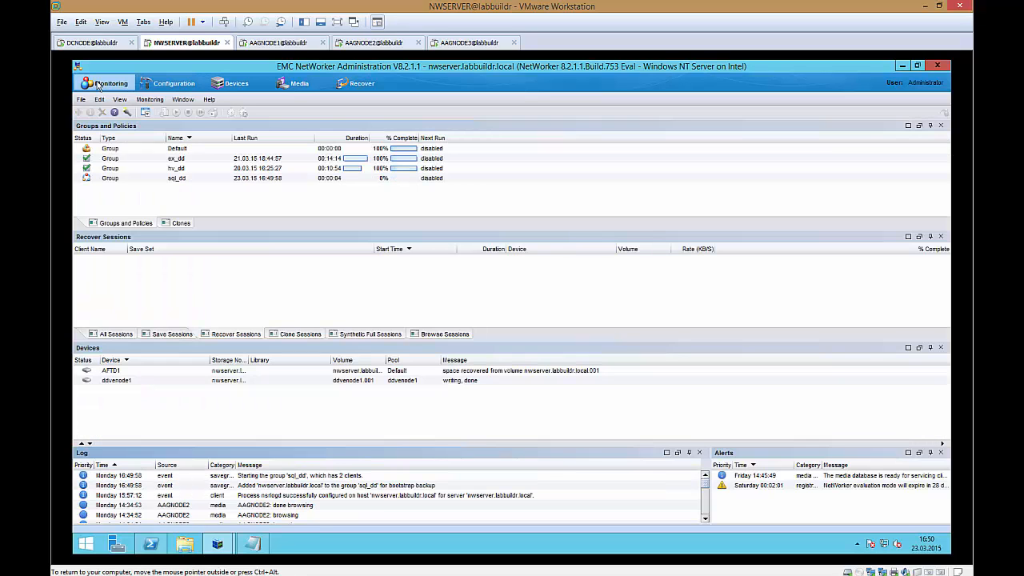
double_click(204, 181)
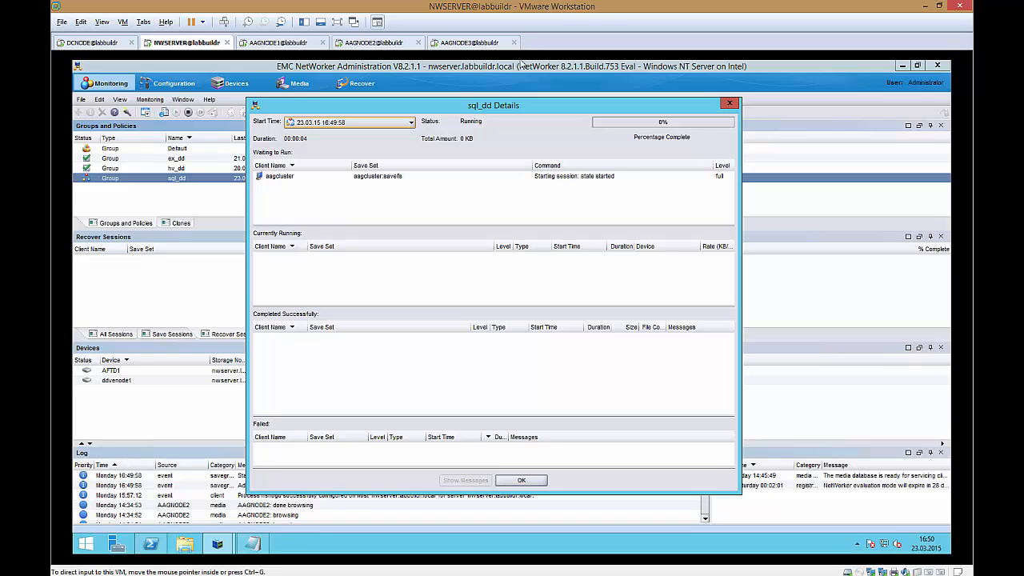
drag(509, 104, 578, 75)
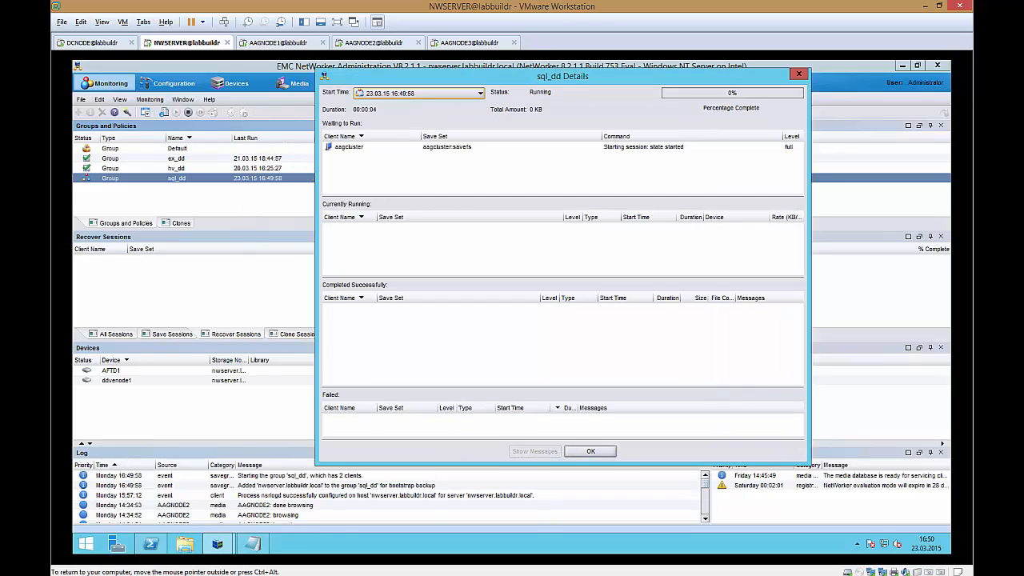